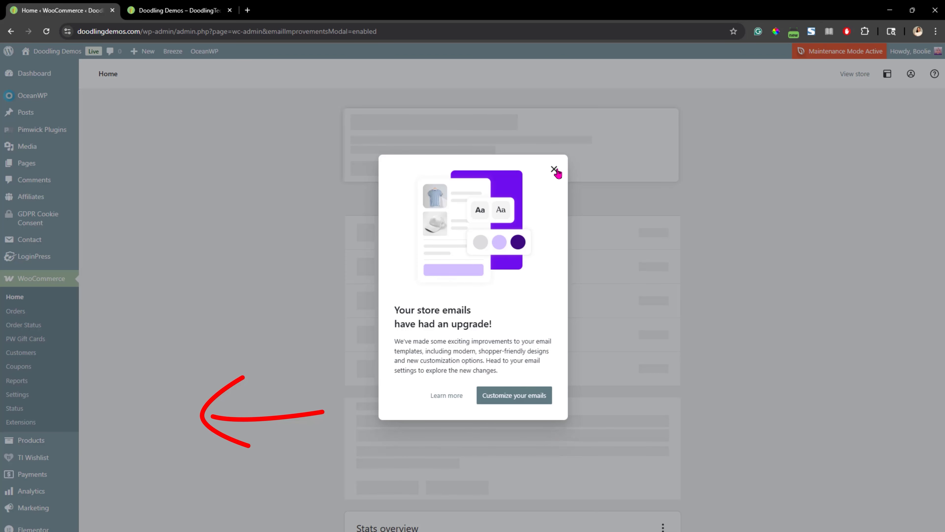
Dismiss the store emails popup, open the WooCommerce settings and review the general store and currency options
left_click(555, 169)
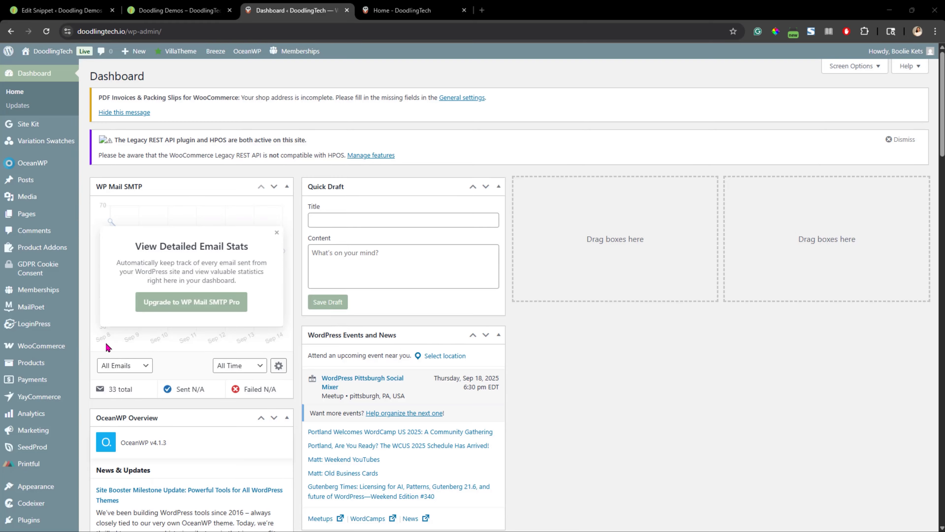
mouse_move(56, 346)
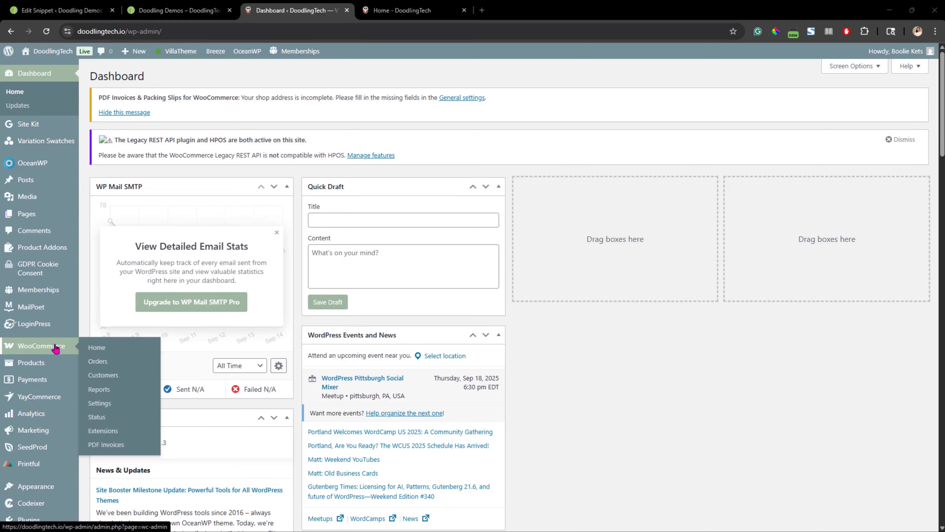
left_click(103, 406)
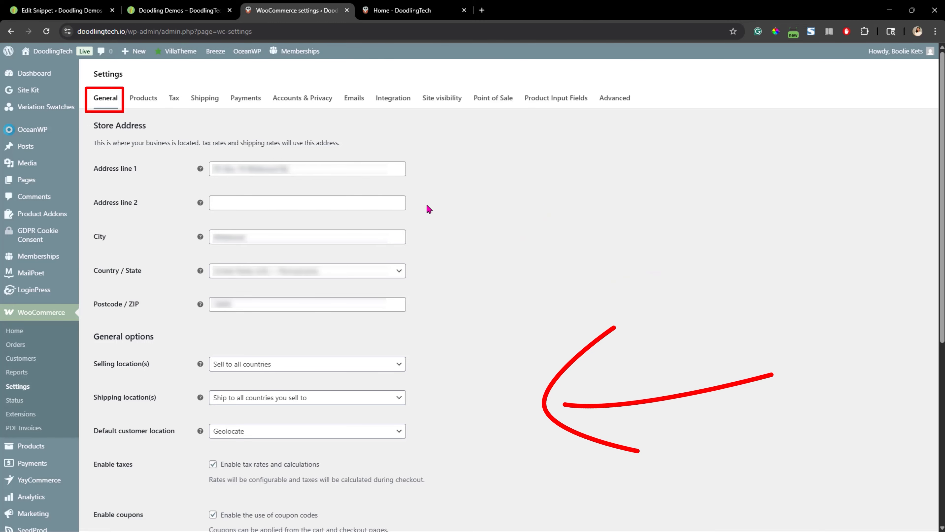
scroll(484, 201, "down", 5)
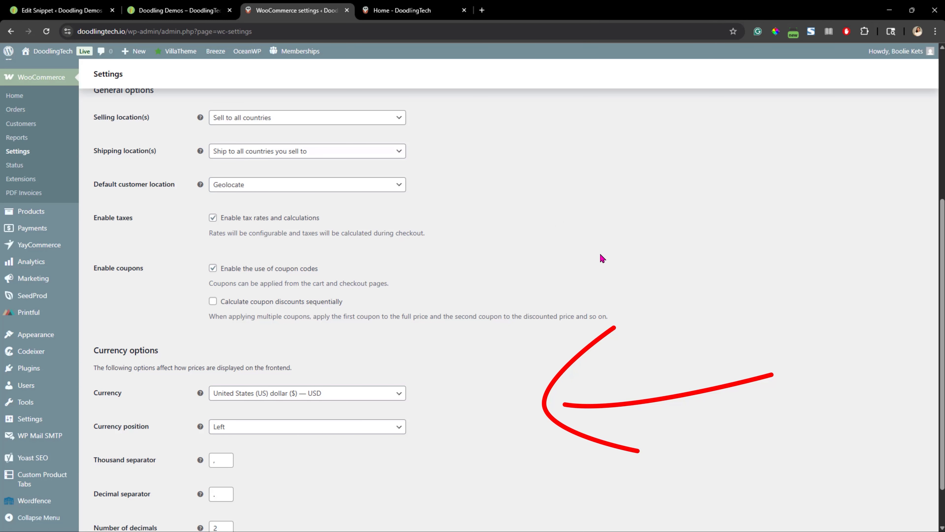
scroll(602, 258, "down", 1)
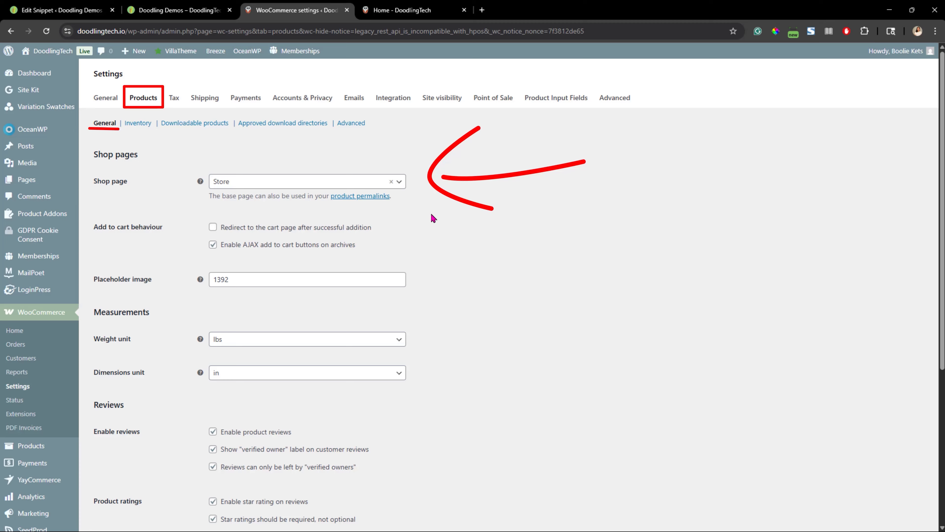
Set the shop page to Store in the product general settings
left_click(400, 183)
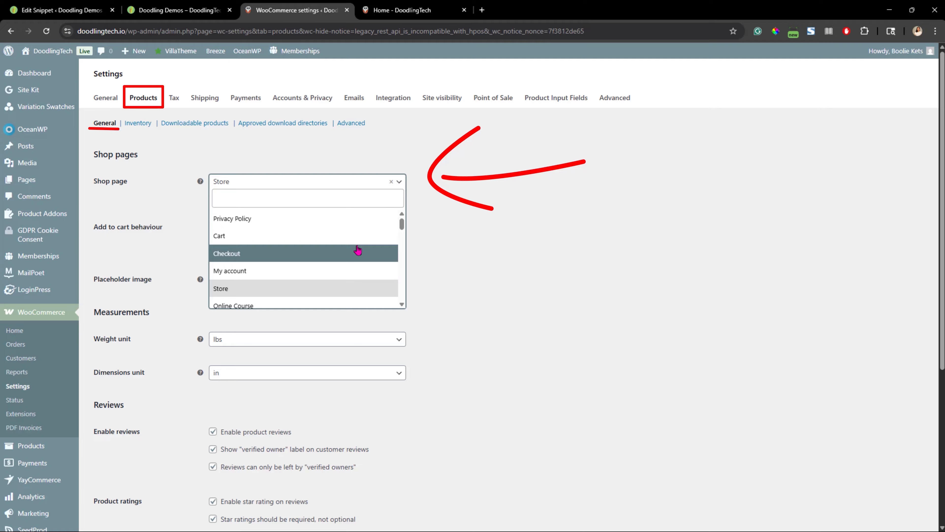
scroll(355, 248, "down", 2)
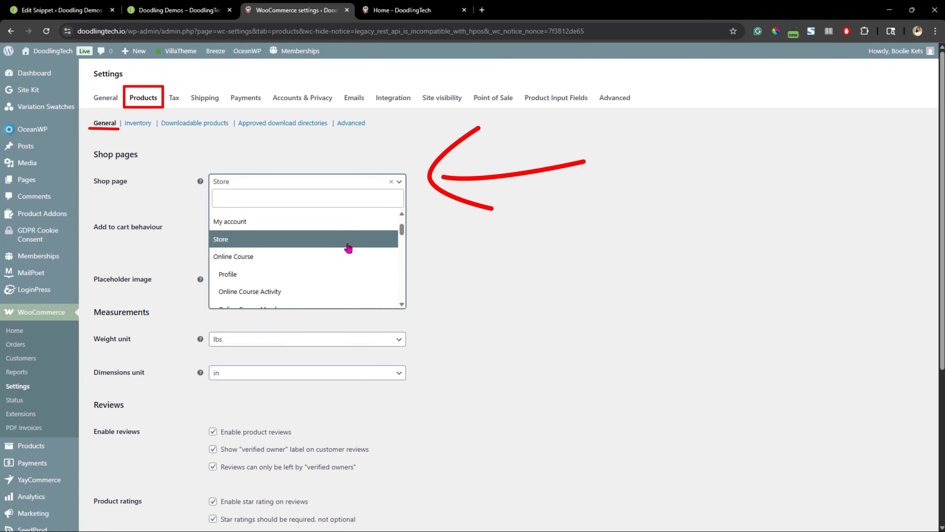
left_click(359, 248)
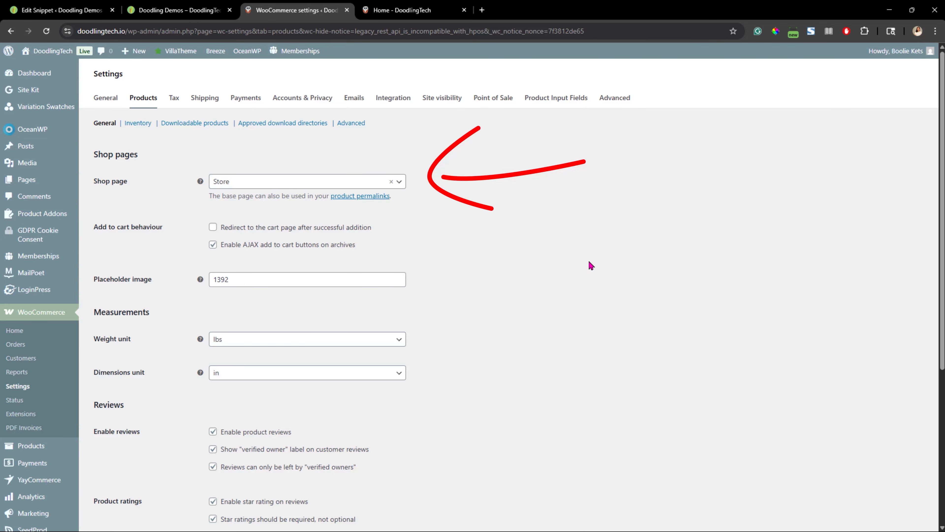
Review the add-to-cart, measurement and review options, then open the product Inventory section
scroll(614, 266, "down", 2)
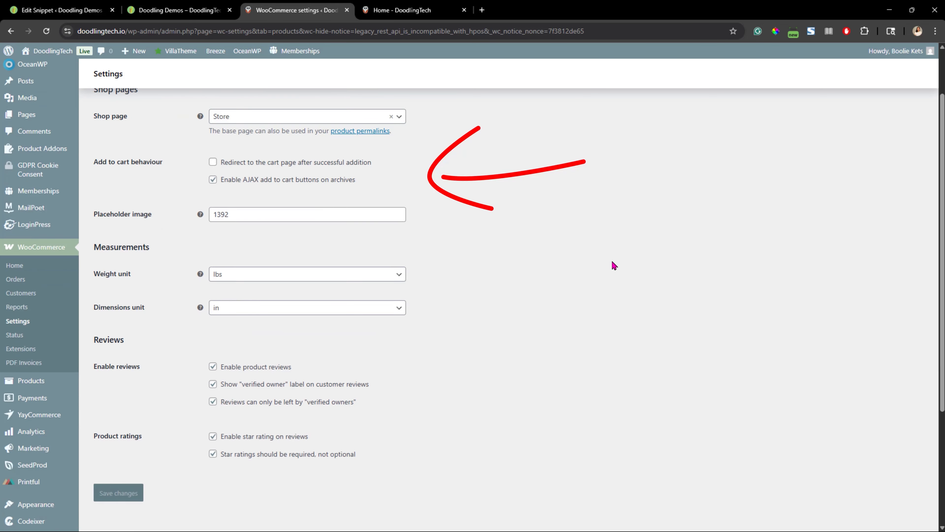
scroll(614, 266, "down", 1)
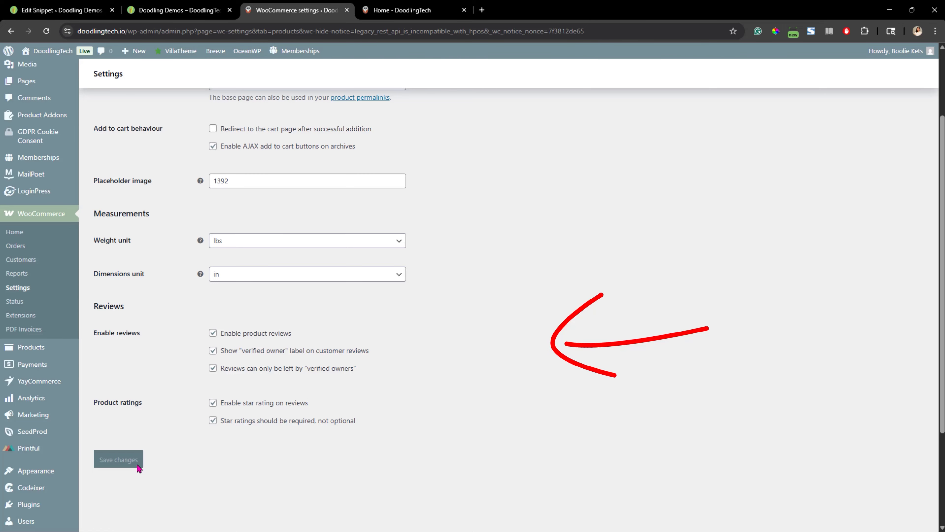
scroll(148, 154, "up", 3)
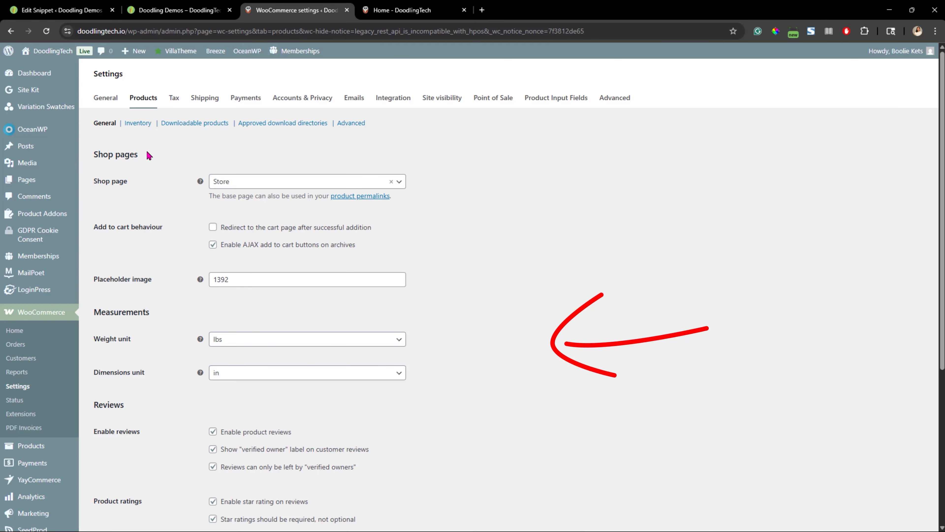
left_click(141, 125)
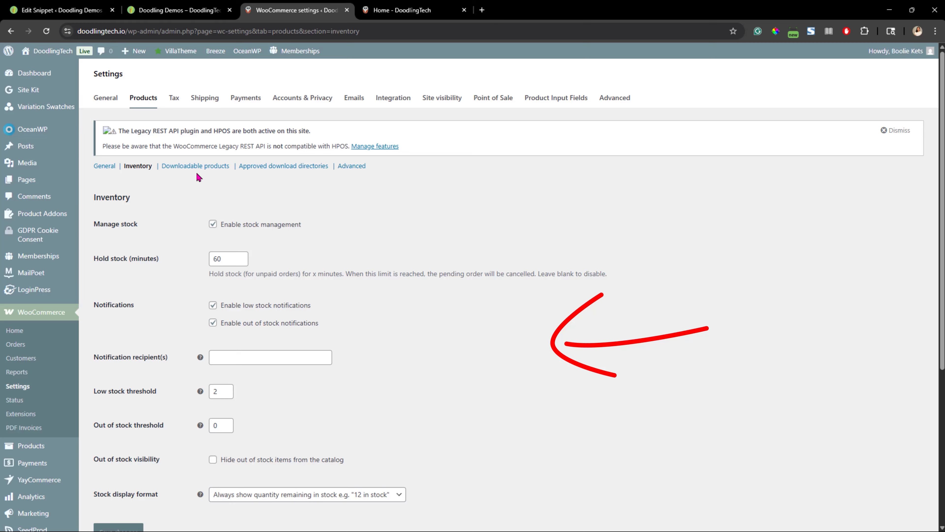
Open the Downloadable products section and review its download method and access options
left_click(213, 168)
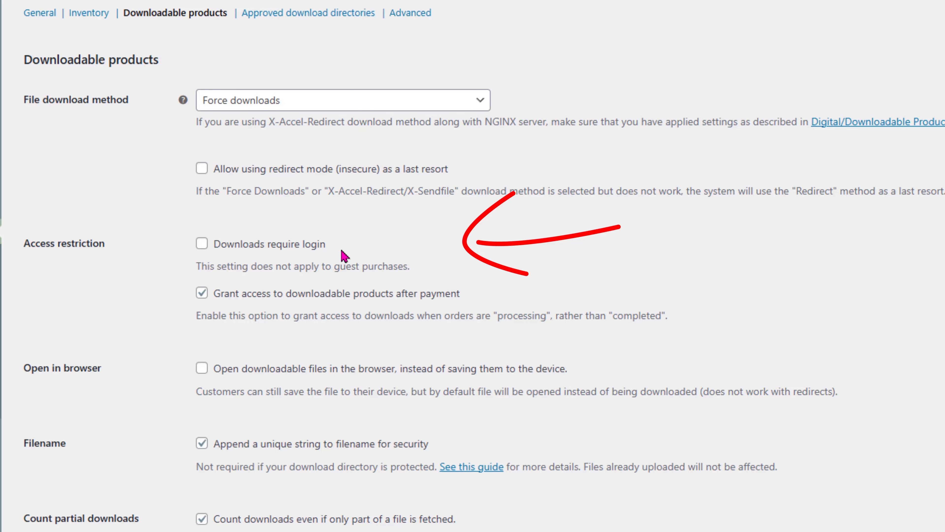
scroll(107, 484, "down", 4)
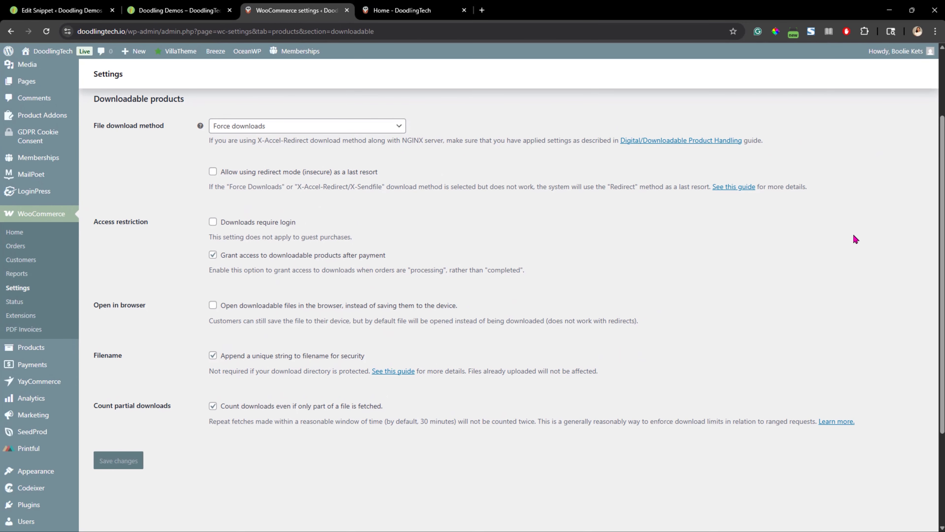
scroll(854, 237, "up", 3)
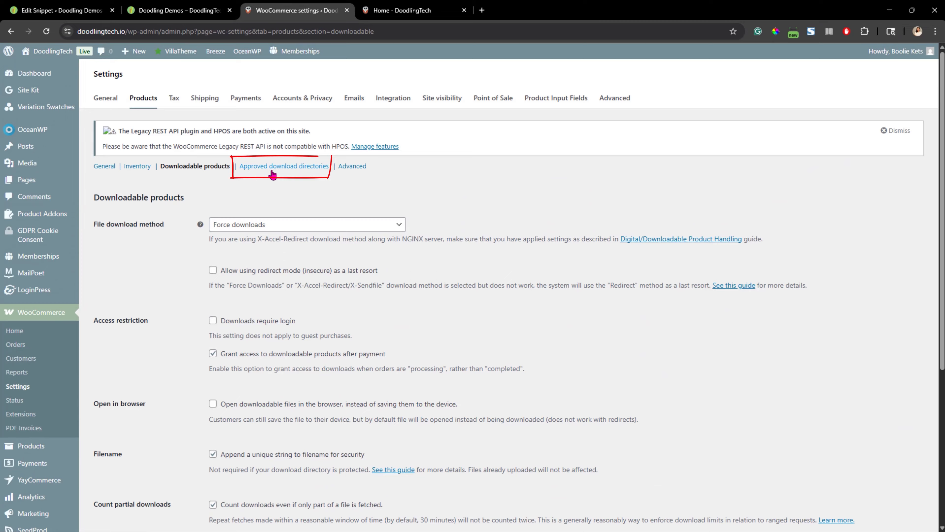
View the approved download directories and the advanced product settings
left_click(298, 169)
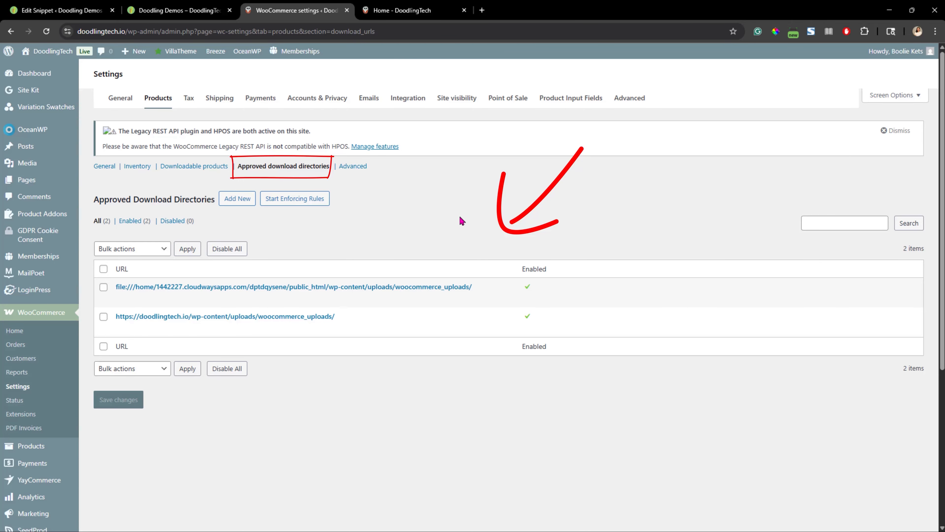
left_click(354, 168)
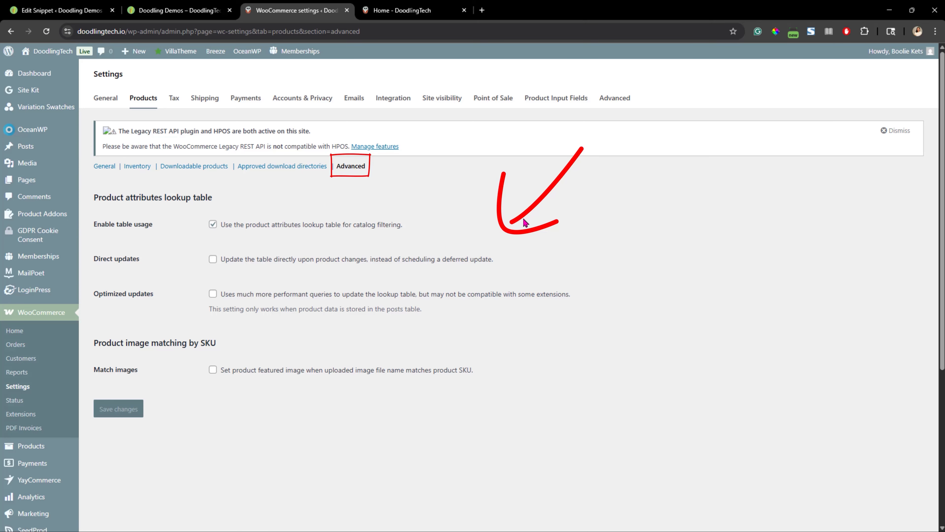
left_click_drag(525, 219, 571, 219)
left_click(522, 271)
Open the Tax settings and review the automated taxes and tax display options
left_click(176, 101)
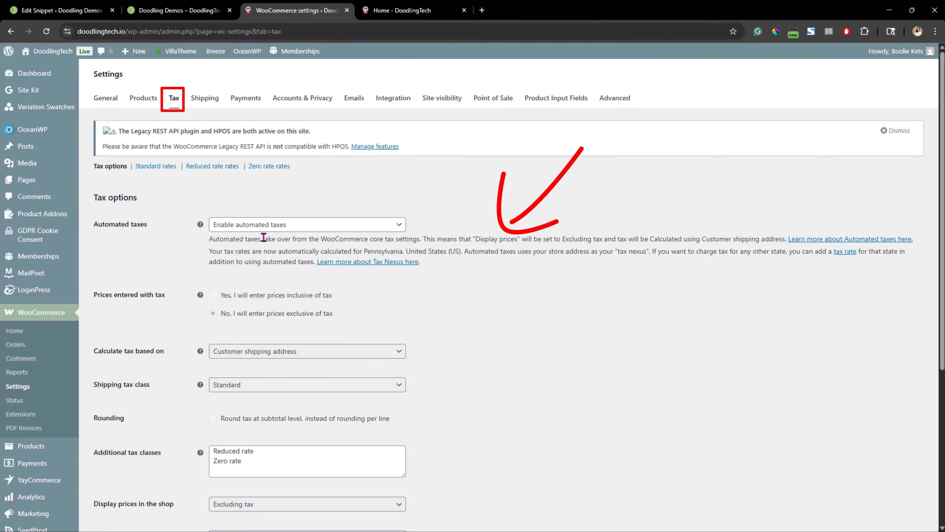
left_click(402, 226)
left_click(403, 227)
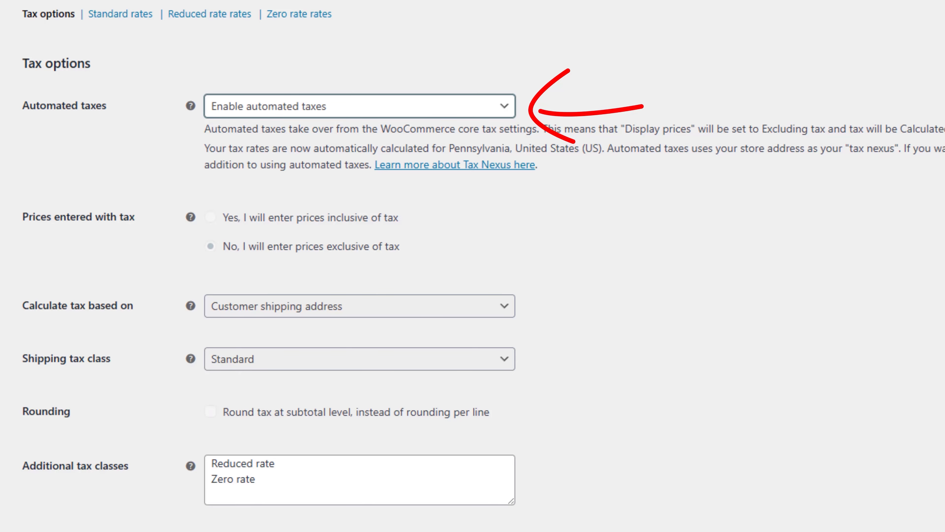
scroll(95, 478, "down", 8)
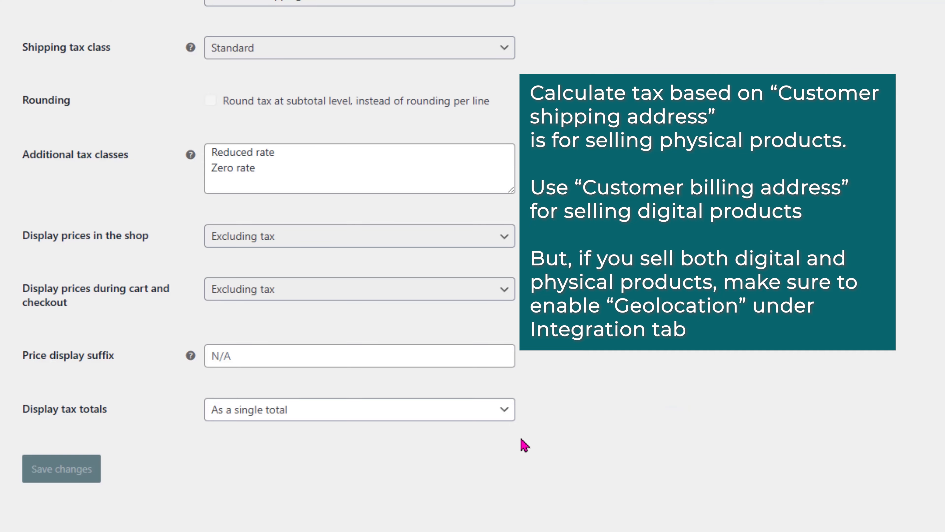
scroll(359, 261, "up", 6)
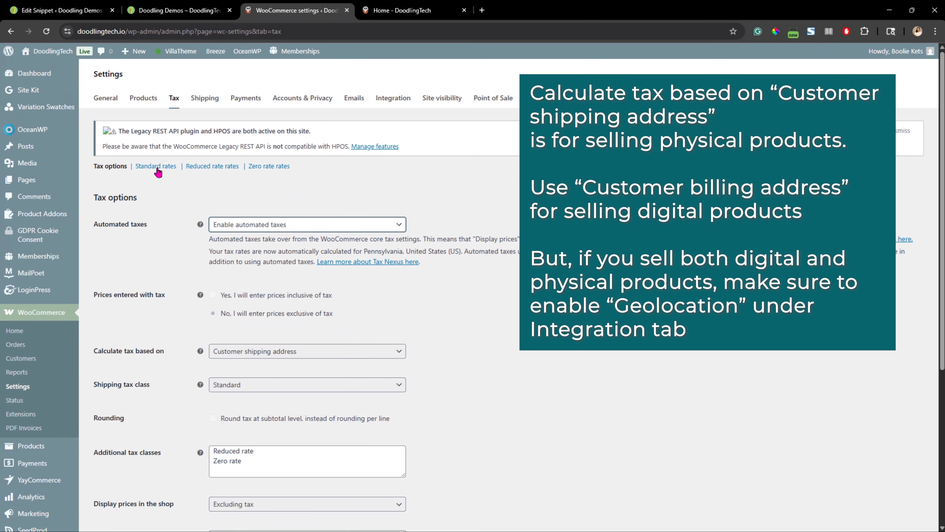
Open the Payments settings and go to Stripe's management page
left_click(162, 168)
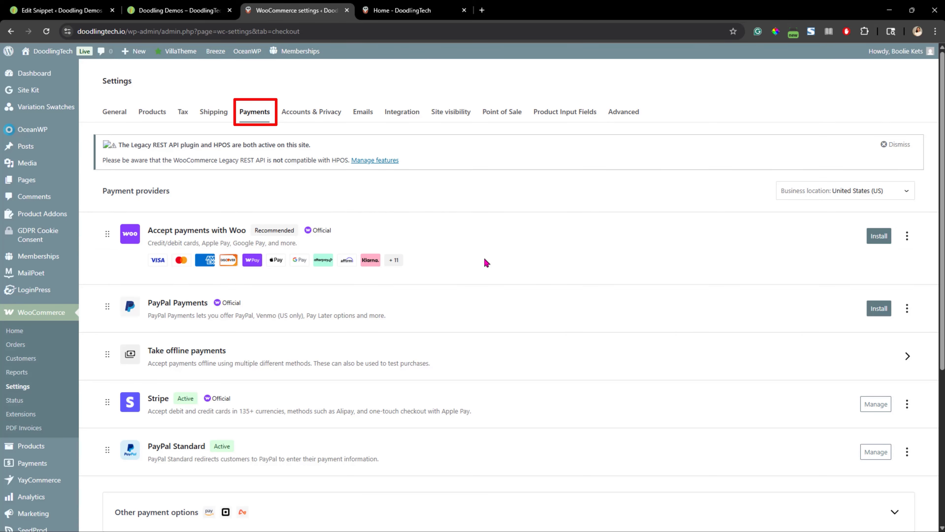
scroll(483, 310, "down", 1)
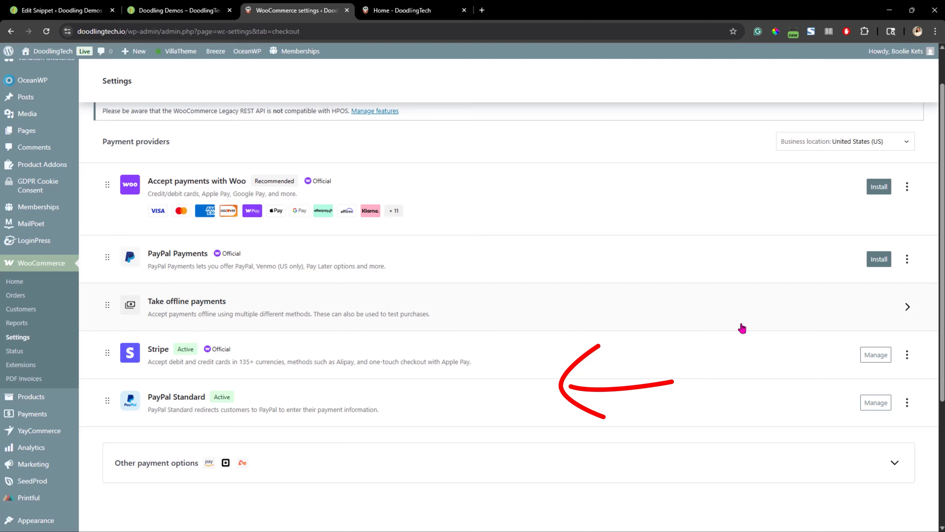
left_click(879, 358)
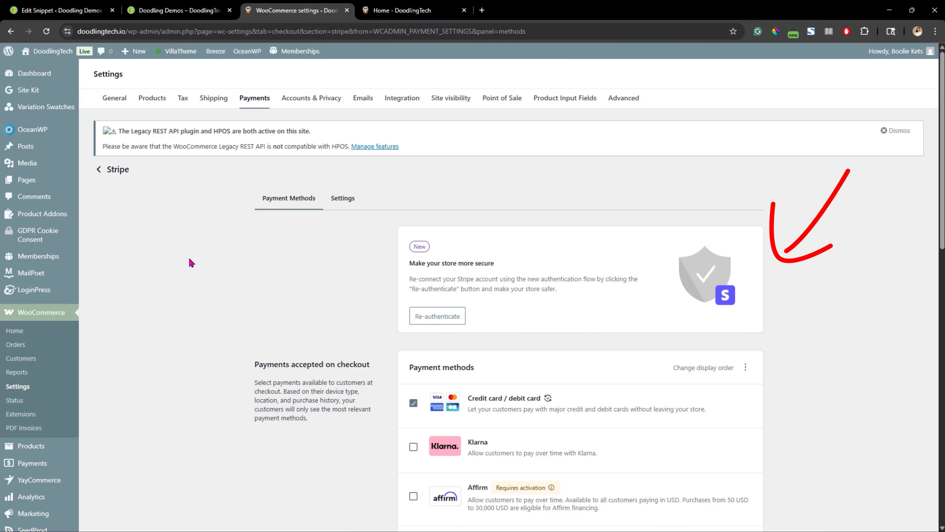
Review Stripe's payment methods and express checkouts, then save the changes
scroll(788, 332, "down", 1)
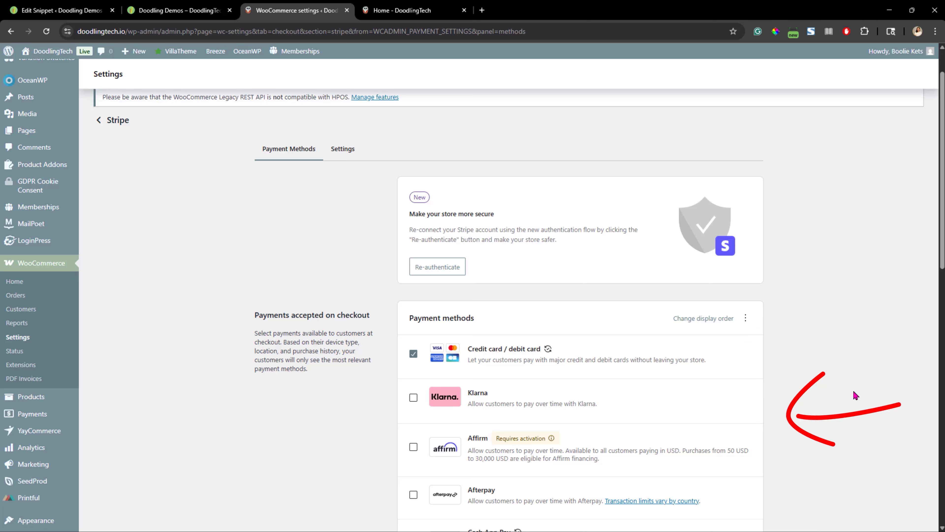
scroll(849, 391, "down", 3)
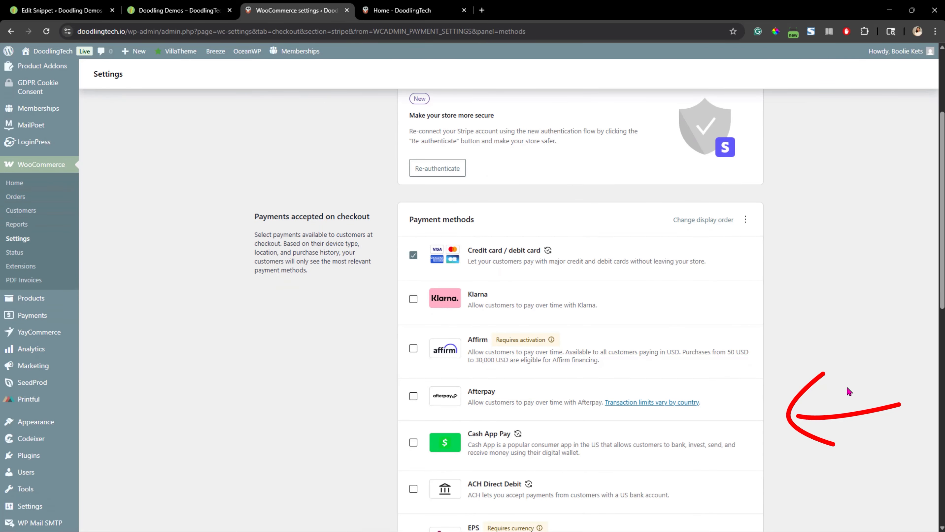
scroll(870, 390, "down", 7)
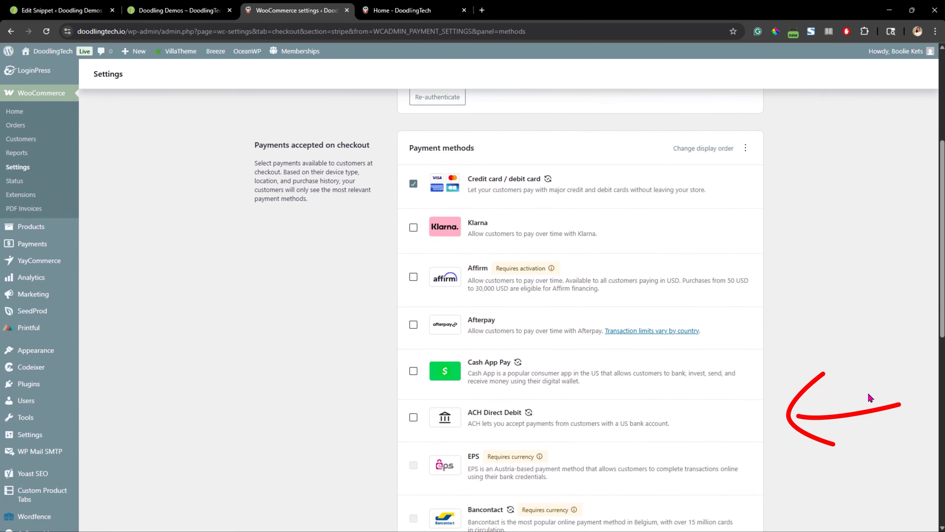
scroll(868, 395, "down", 6)
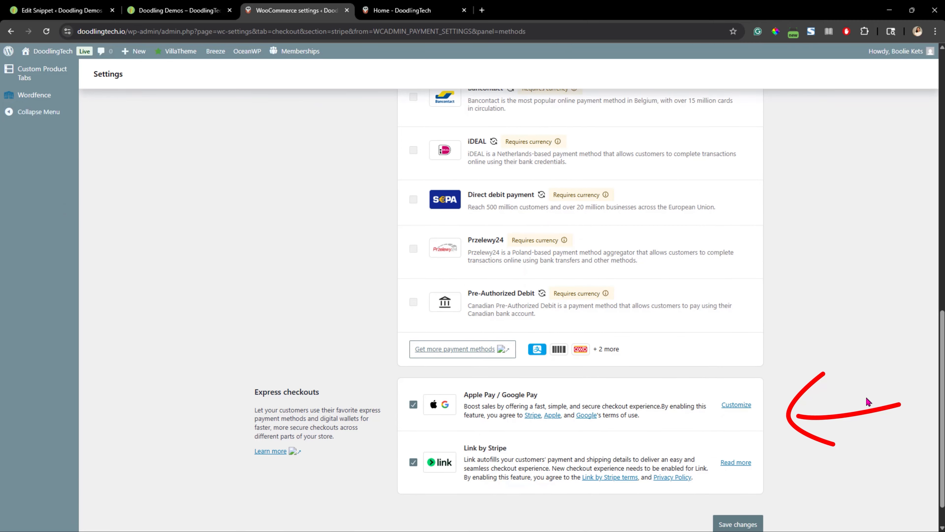
scroll(868, 403, "down", 1)
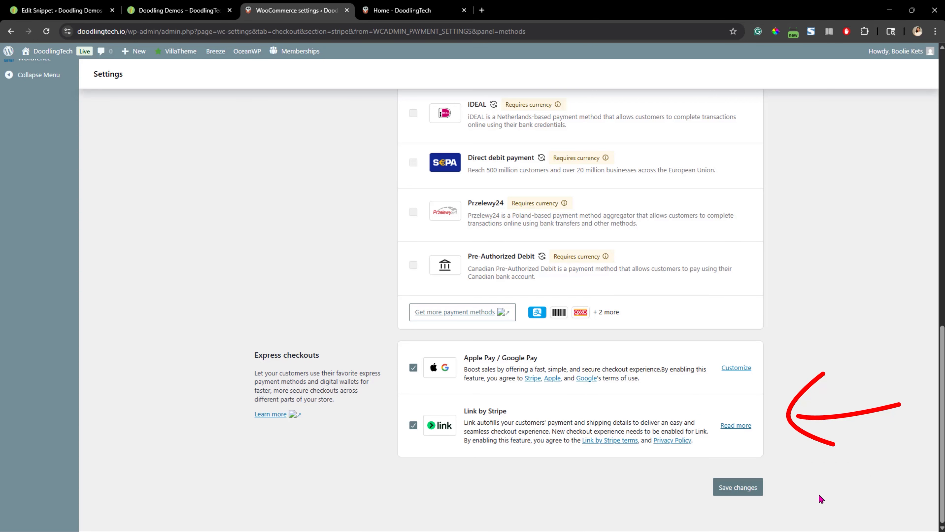
left_click(730, 488)
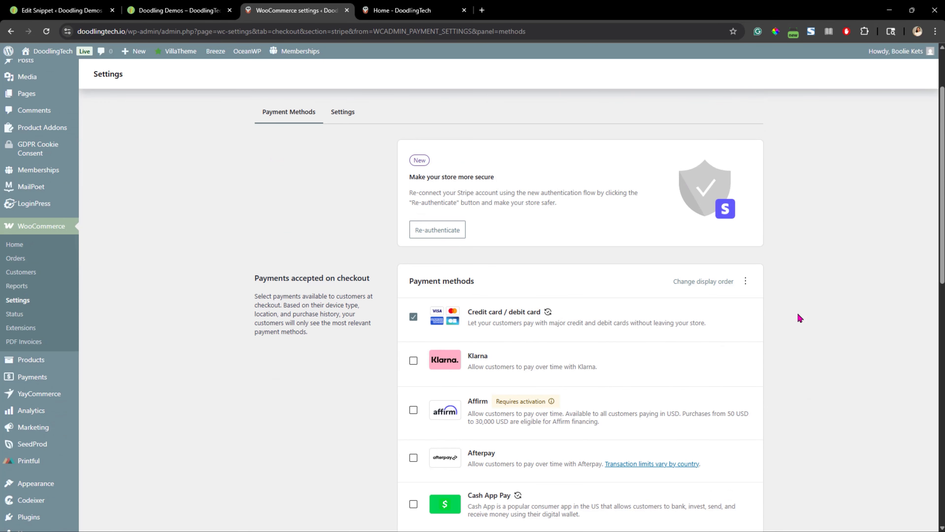
Open Stripe's Settings section and review the general, account details and payment options
scroll(800, 317, "up", 2)
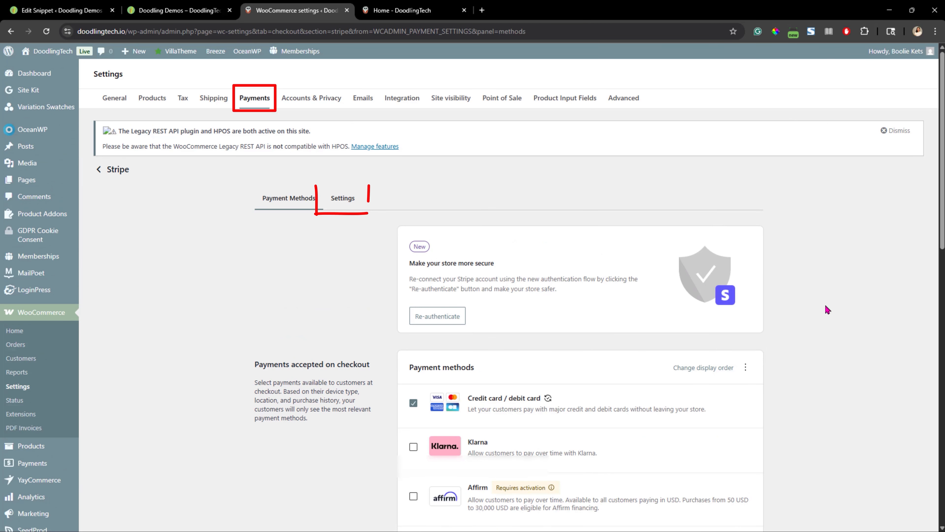
left_click(348, 205)
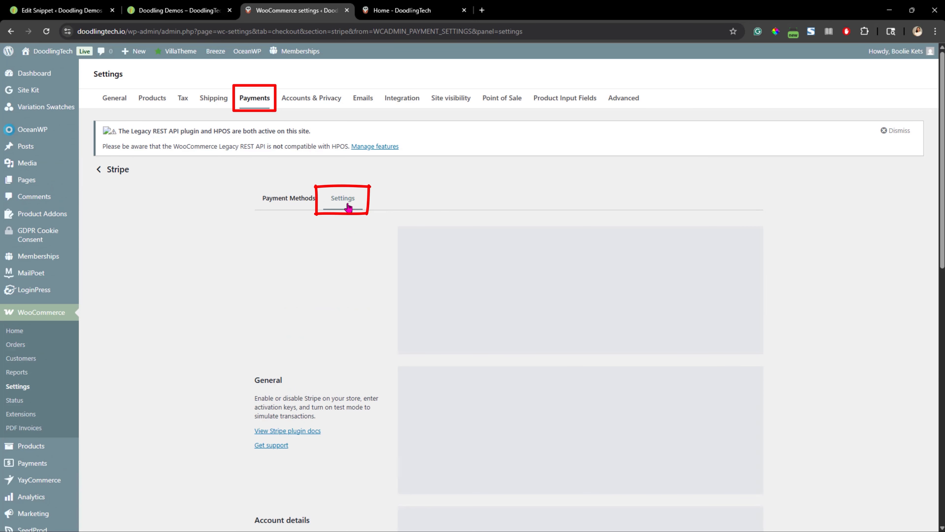
scroll(632, 318, "down", 2)
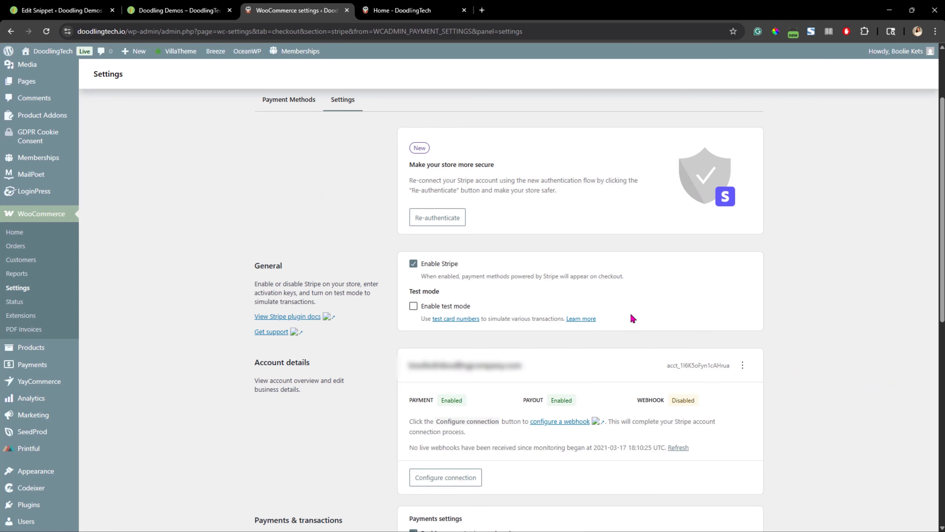
scroll(633, 318, "up", 3)
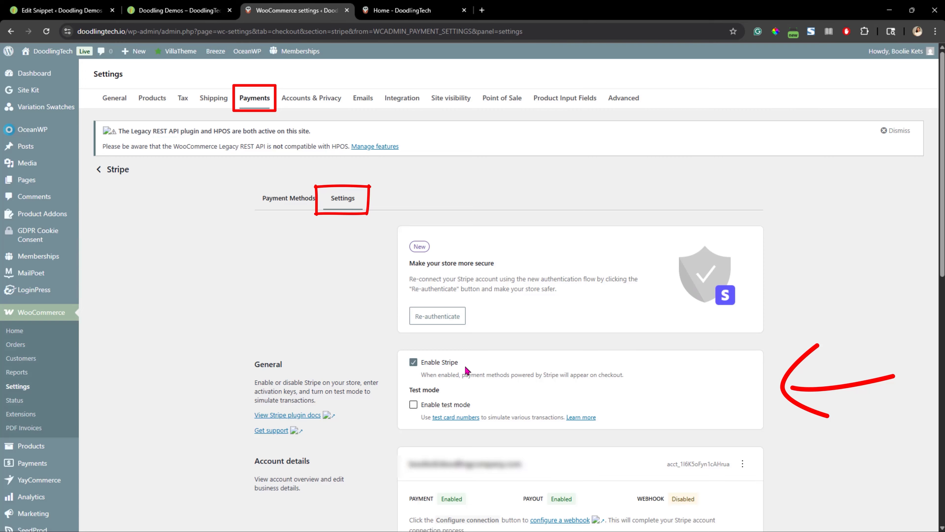
scroll(850, 366, "down", 2)
scroll(850, 365, "down", 5)
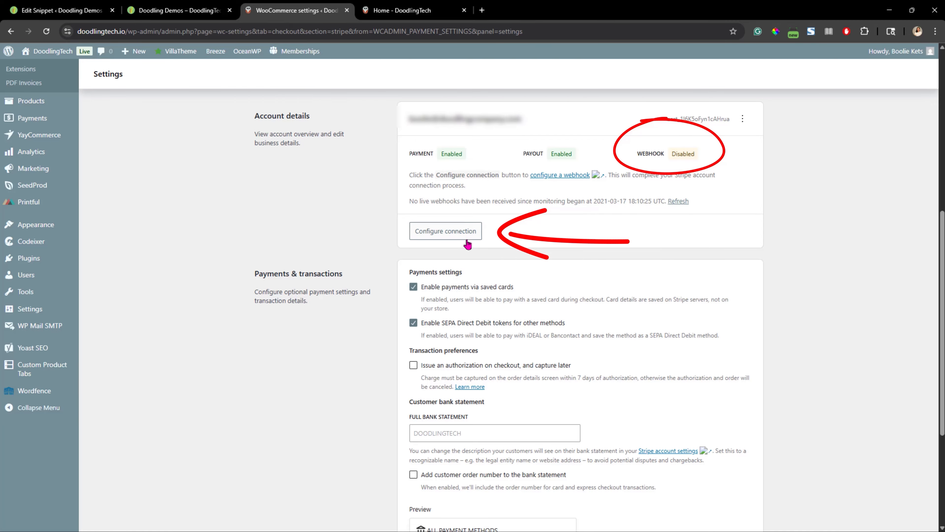
Connect the Stripe account through its connection setup to enable webhooks, then save the Stripe settings
left_click(449, 235)
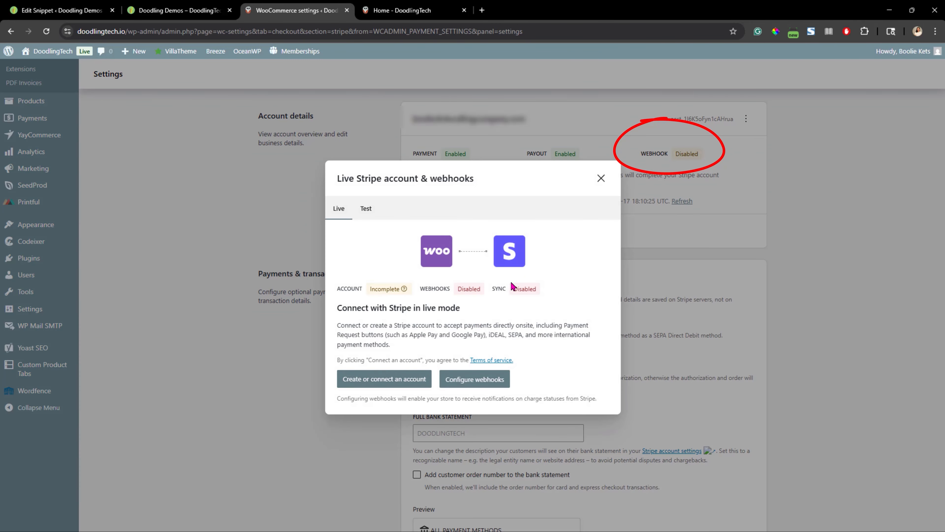
left_click(397, 384)
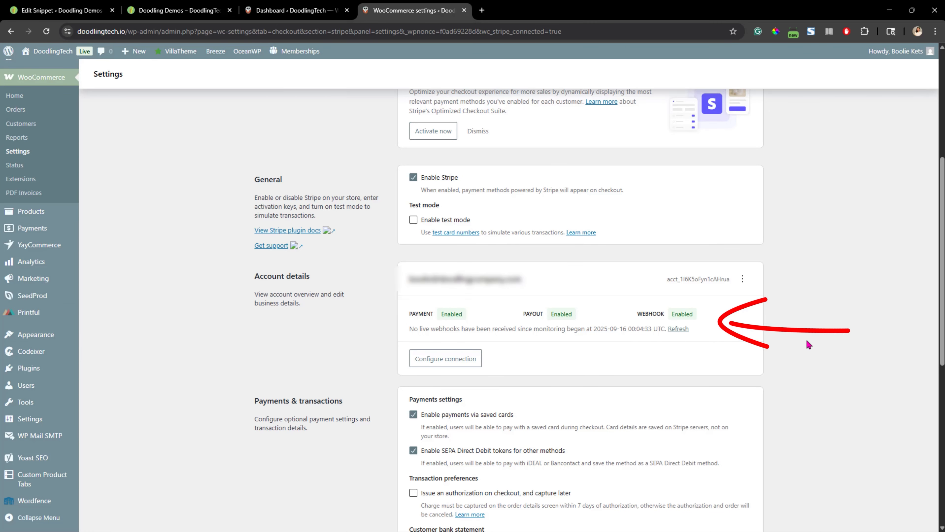
scroll(855, 361, "down", 5)
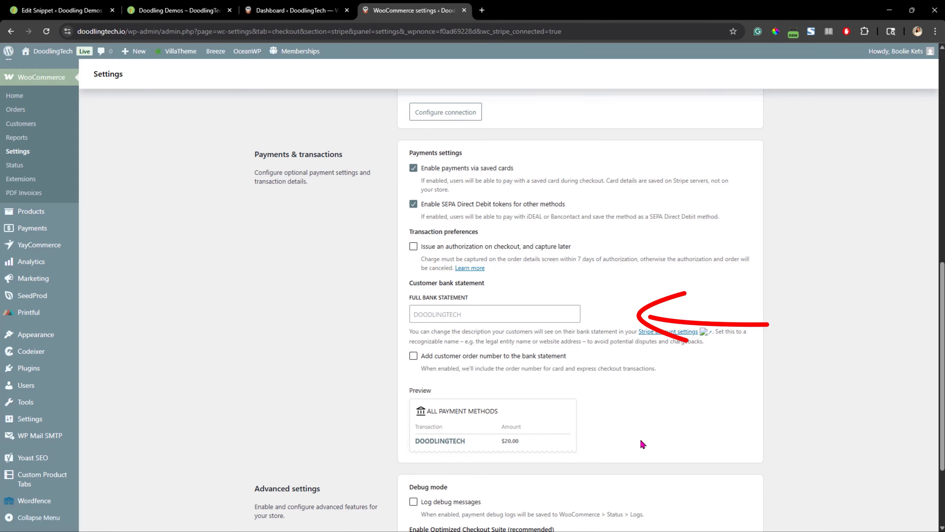
scroll(704, 436, "down", 3)
left_click(752, 495)
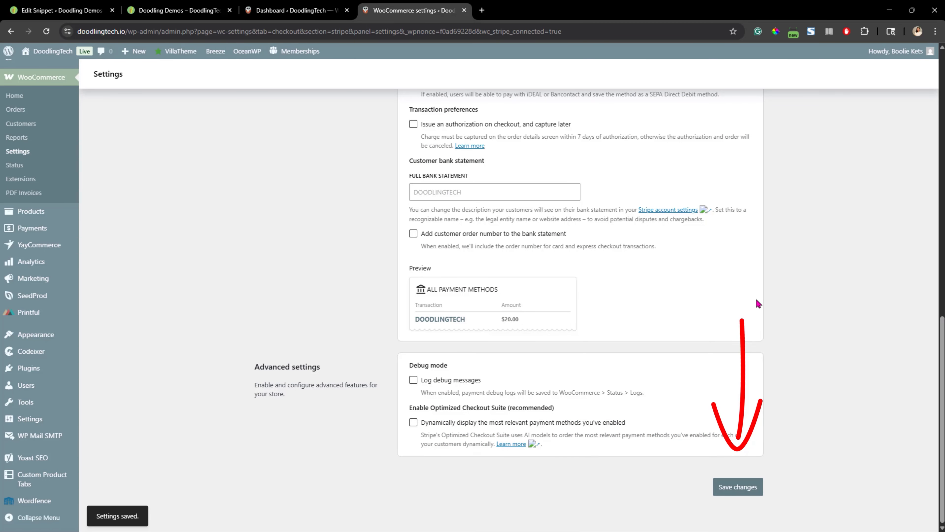
Open the Accounts & Privacy settings and review checkout, account creation, erasure, privacy policy and data retention options
scroll(757, 304, "up", 15)
left_click(302, 97)
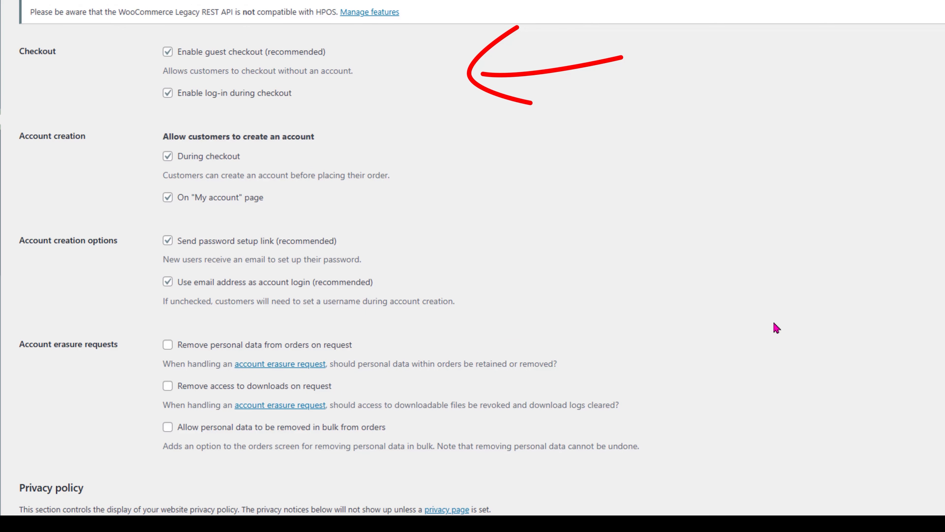
scroll(800, 335, "down", 5)
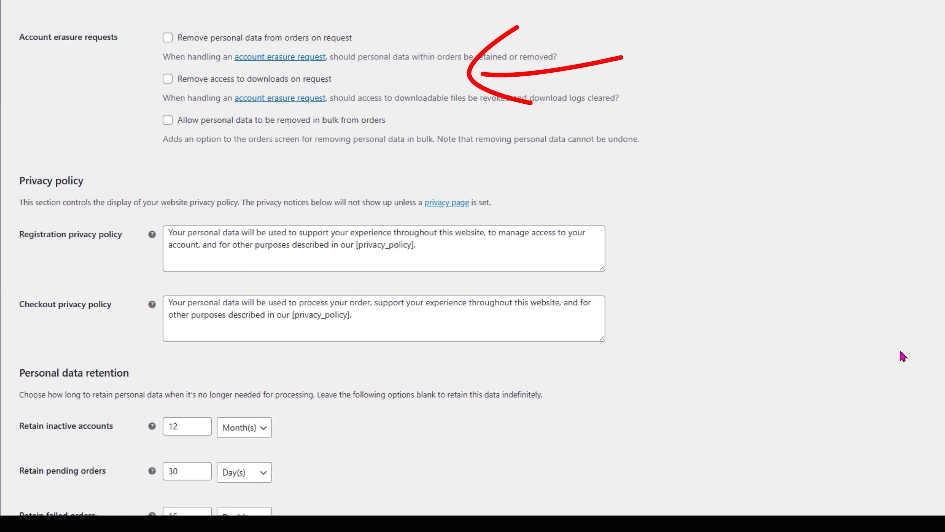
scroll(649, 116, "down", 4)
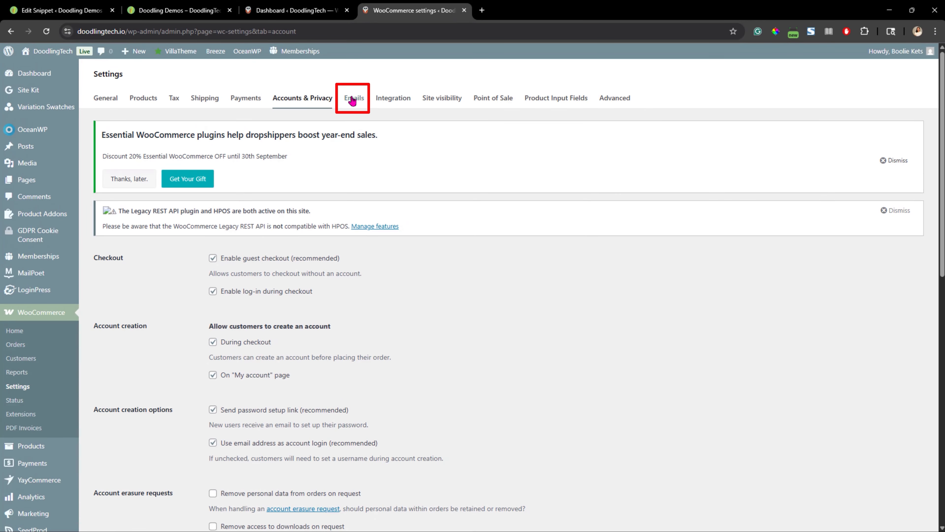
Open the Emails settings and dismiss the Legacy REST API notice and the promotional banner
left_click(353, 101)
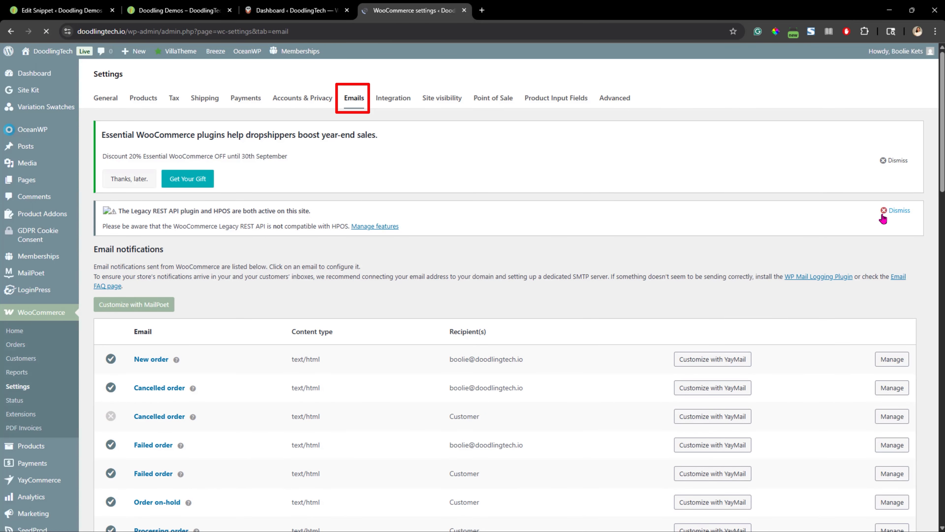
left_click(897, 213)
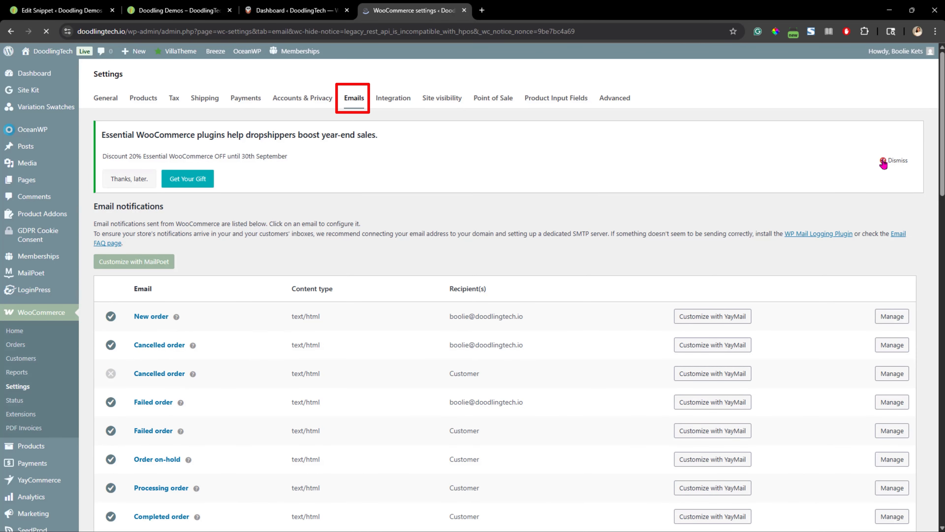
left_click(897, 164)
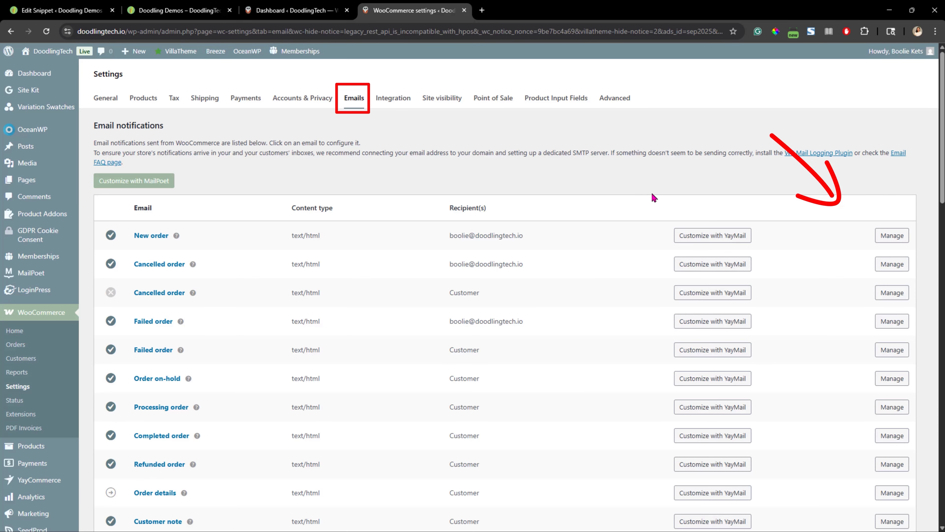
Browse the Integration, Site visibility and Point of Sale settings to review their options
left_click(393, 98)
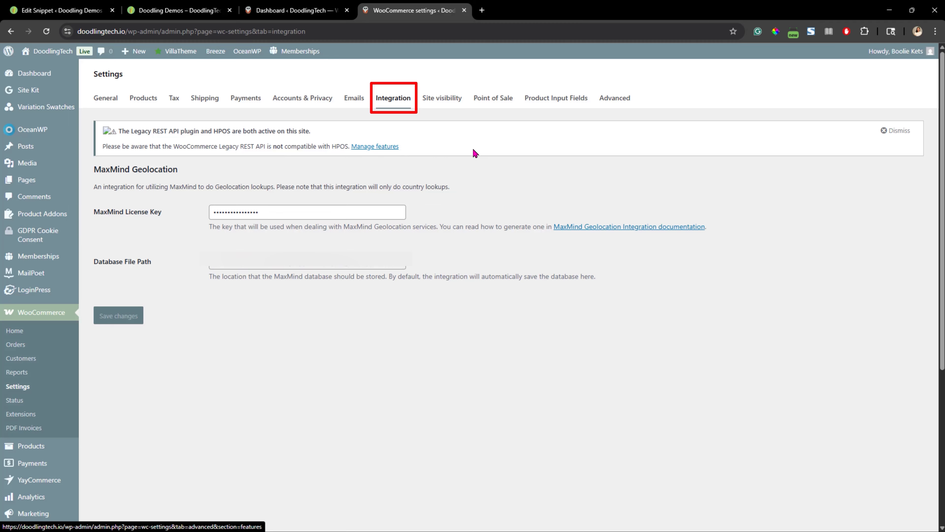
left_click(445, 104)
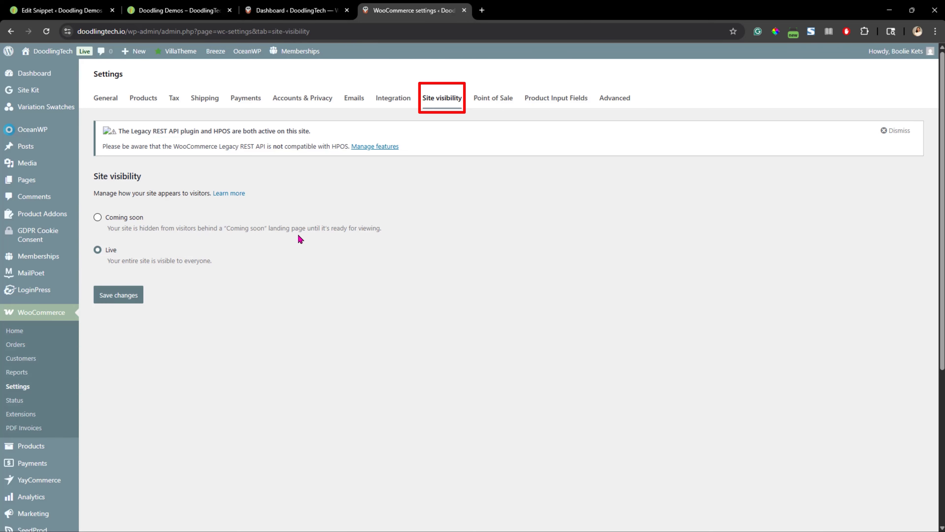
left_click(493, 98)
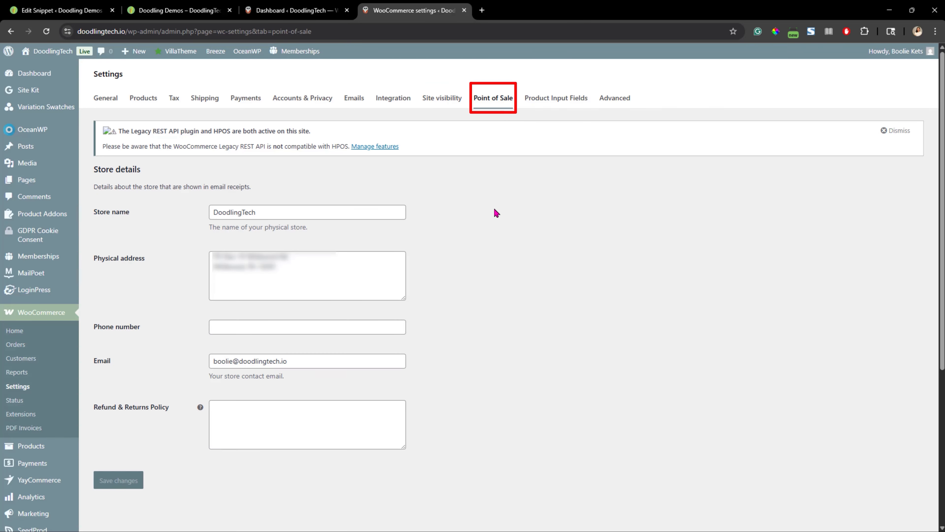
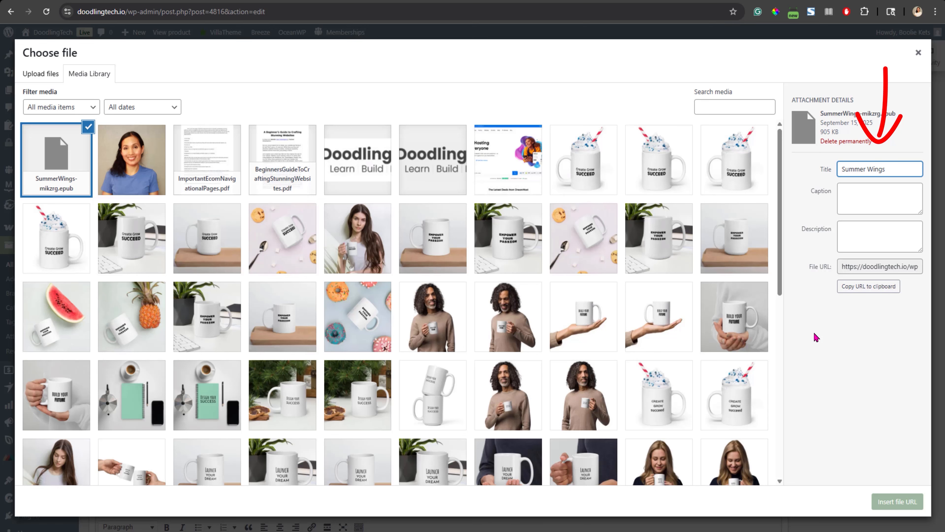
Insert the selected SummerWings epub file's URL as the product's downloadable file
left_click(895, 502)
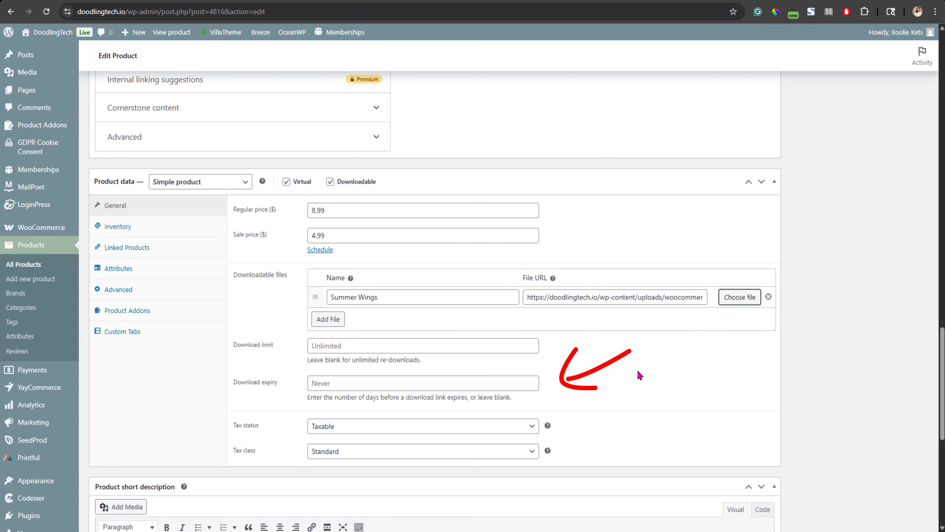
scroll(639, 375, "down", 3)
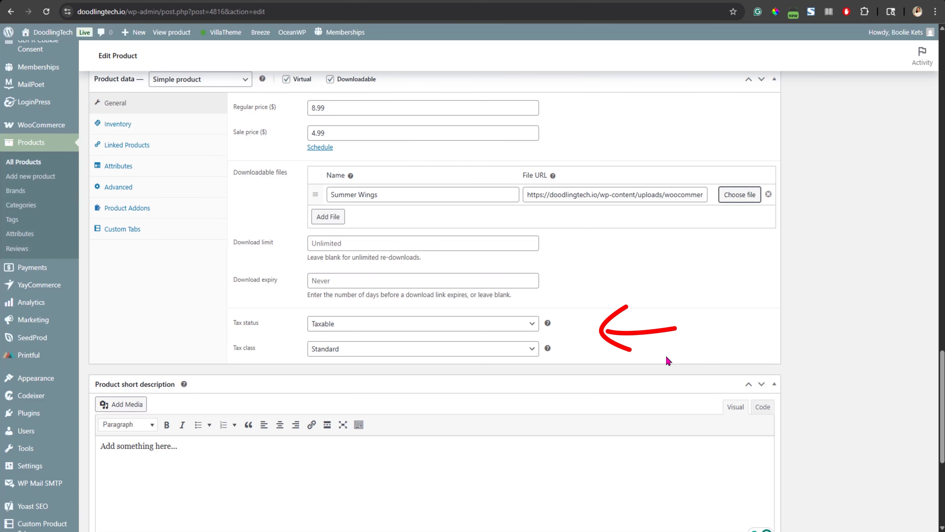
scroll(163, 190, "up", 2)
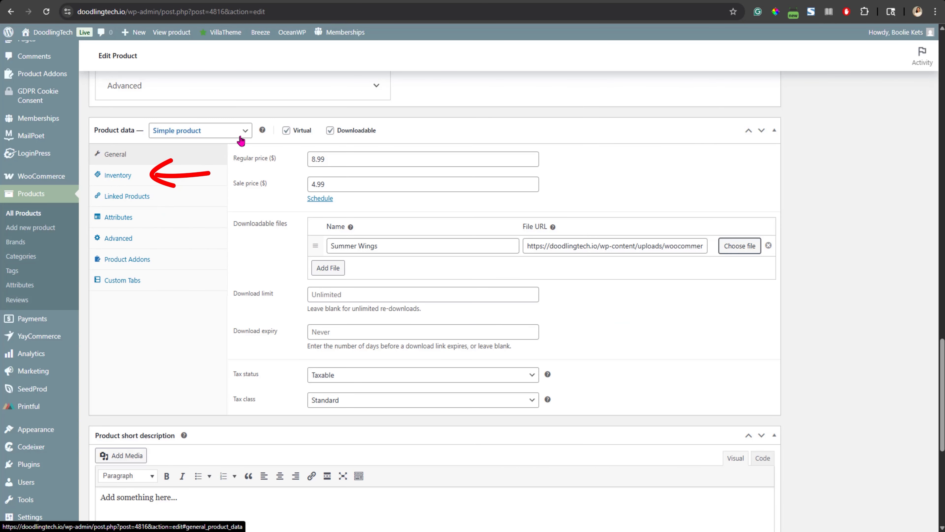
Review the Inventory, Linked Products and Attributes sections of the product data
left_click(128, 180)
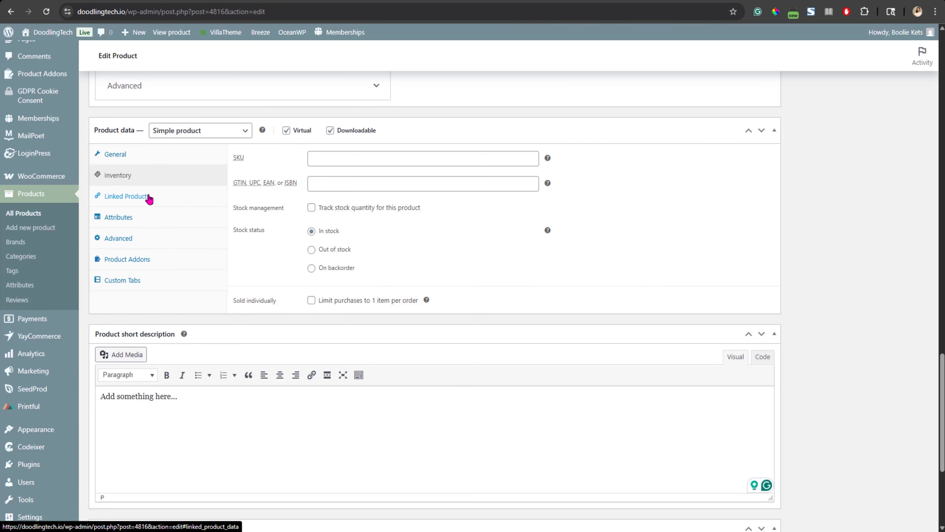
left_click(140, 201)
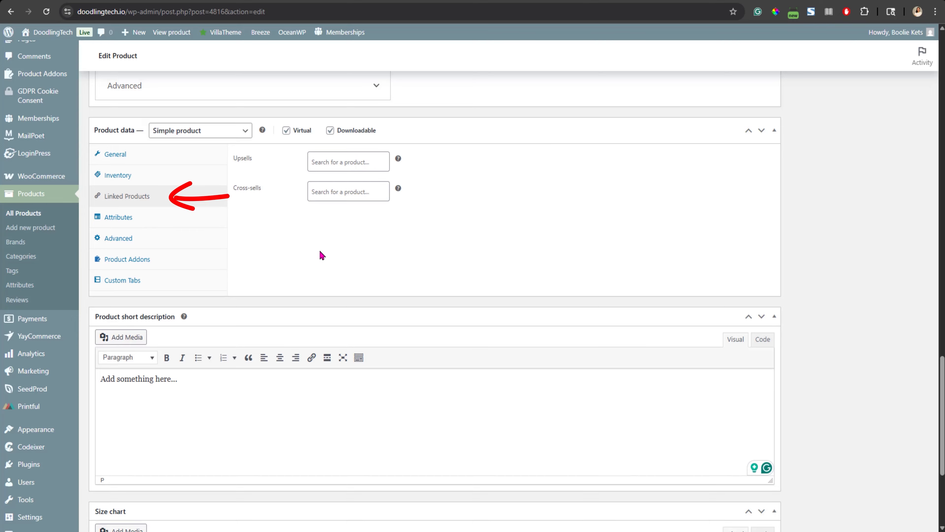
left_click(119, 218)
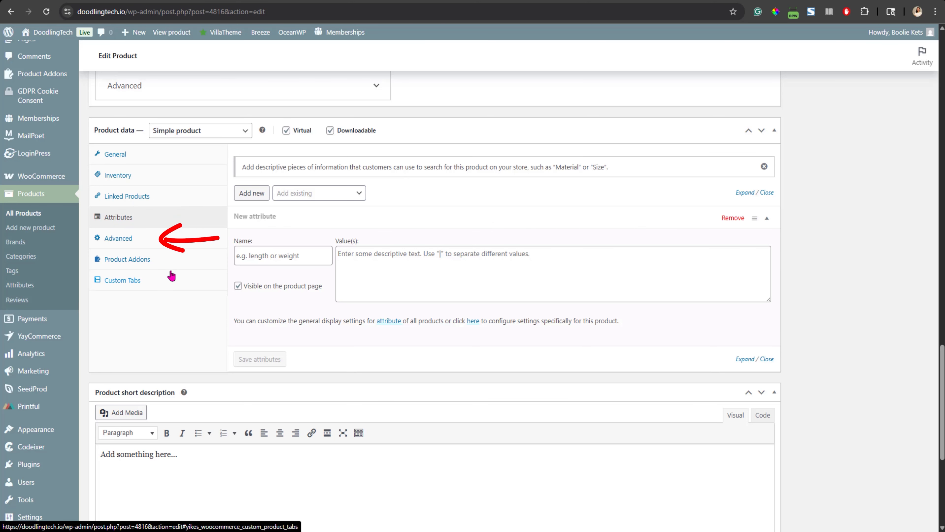
Enter the purchase note "Thank you for your support. I hope you enjoy the book!" in the Advanced product data
left_click(116, 240)
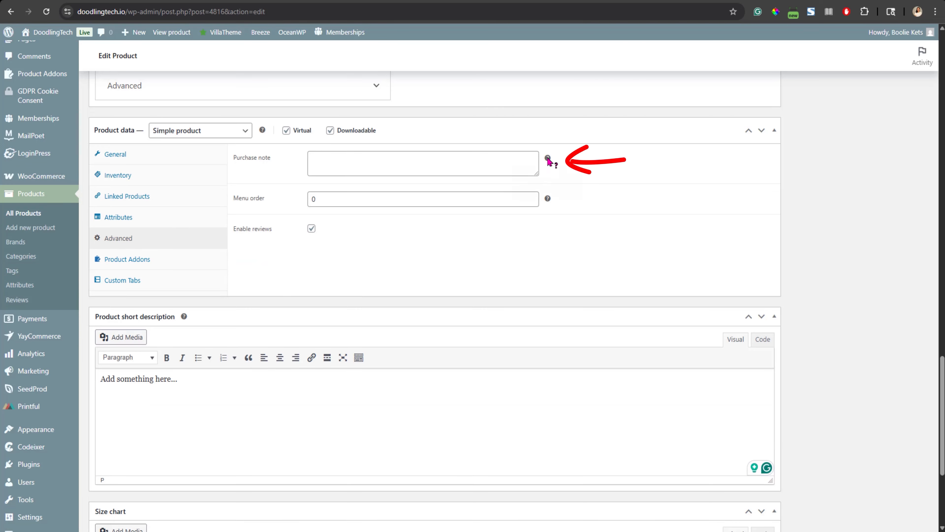
mouse_move(548, 158)
left_click(488, 168)
type("Thank you for your support. I ho")
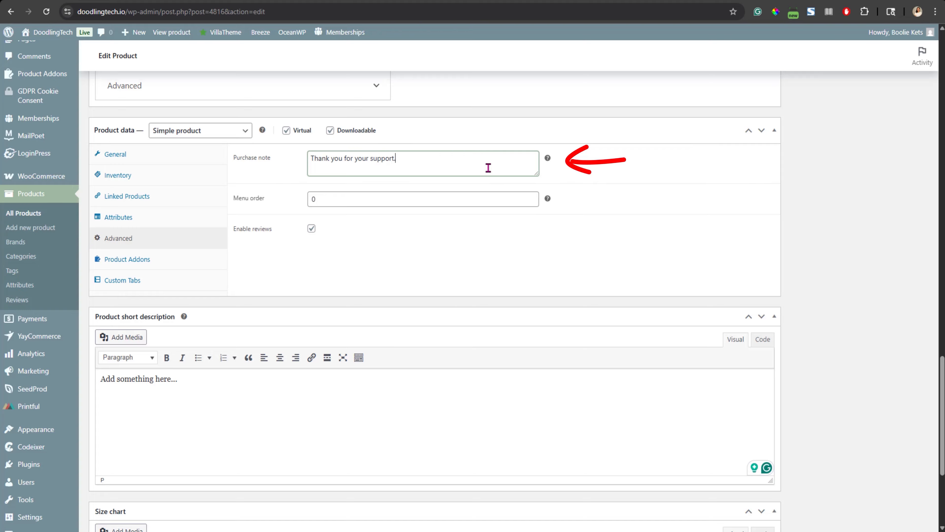
type("pe you enjoy the book!")
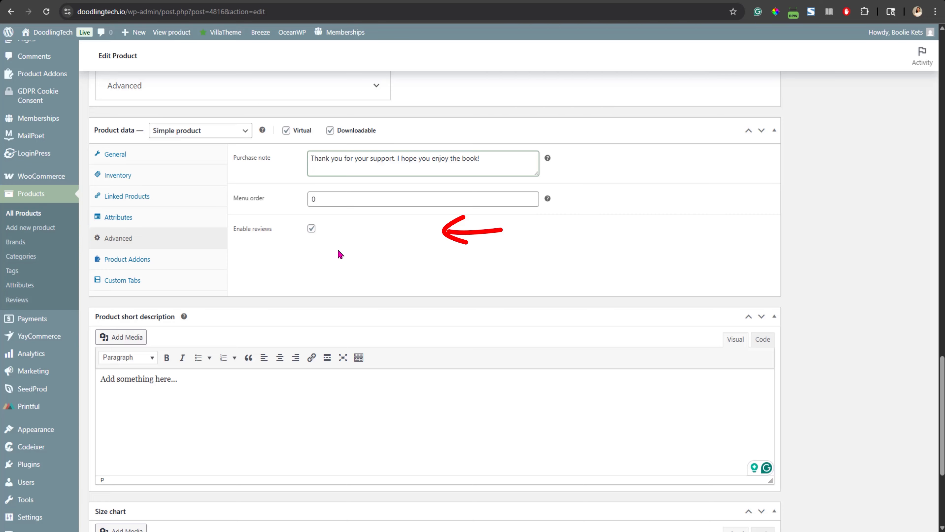
Set the Cover.png image as the product image, with alt text and title "Summer Wings Cover"
left_click(127, 259)
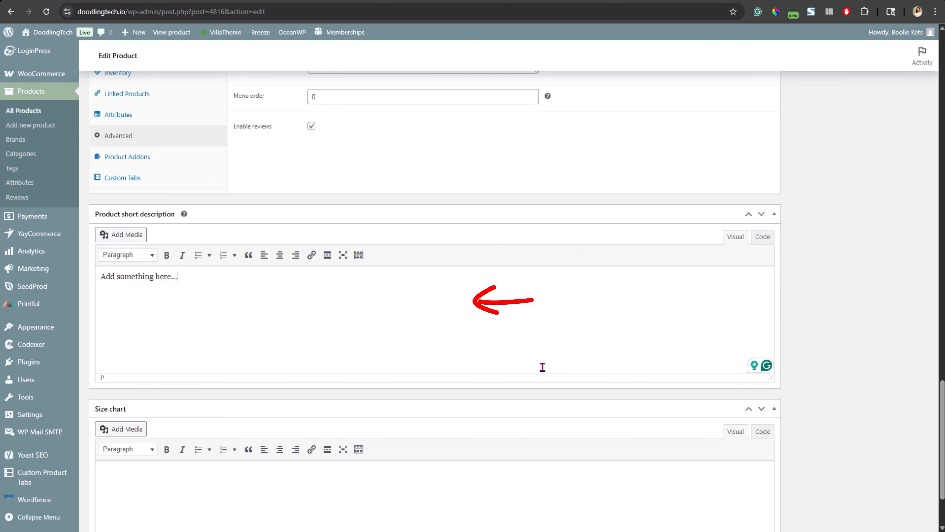
scroll(596, 488, "down", 3)
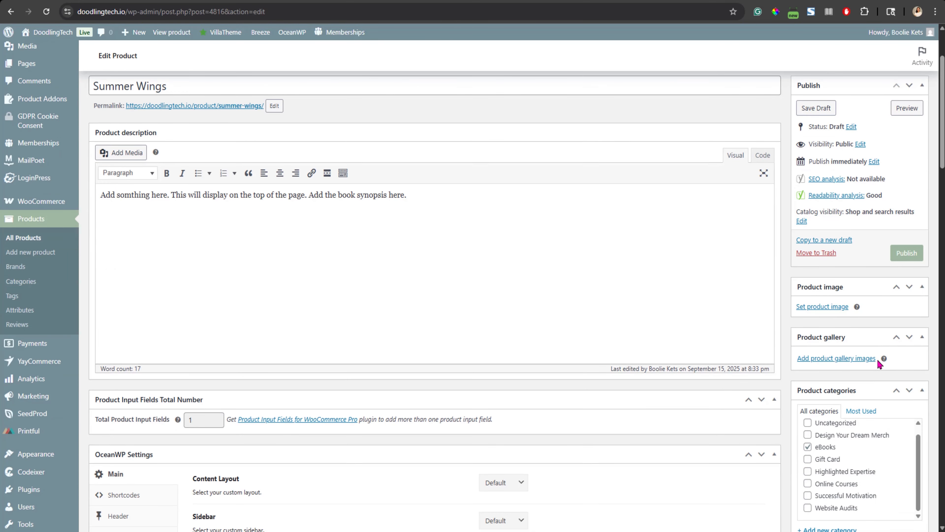
scroll(867, 364, "down", 1)
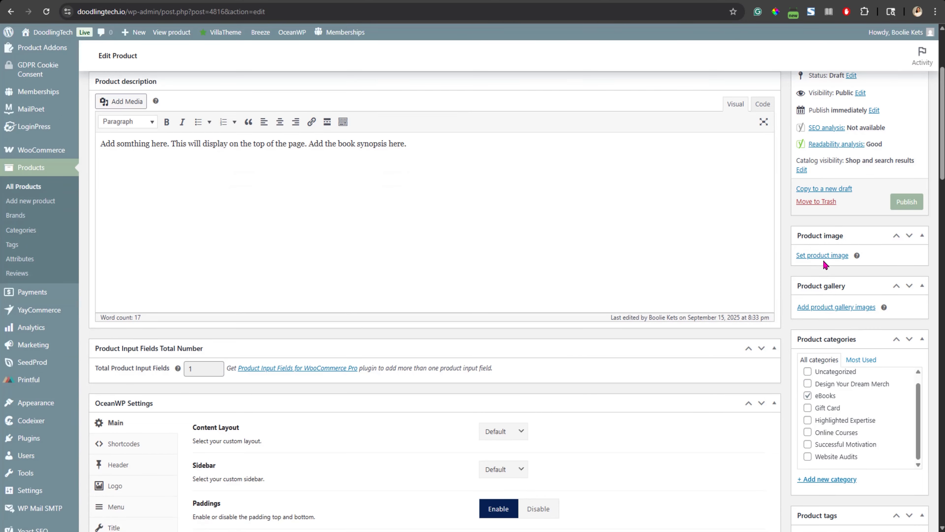
left_click(832, 259)
left_click(34, 74)
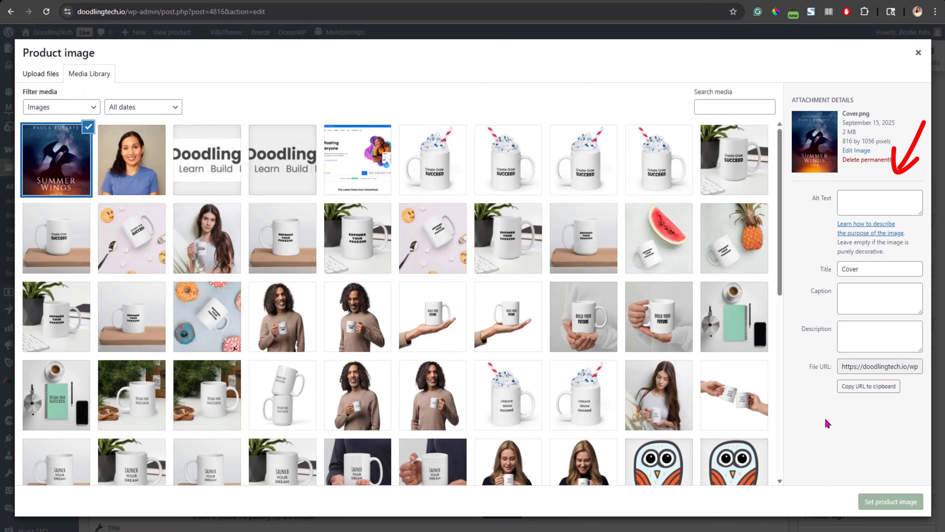
left_click(855, 213)
type("S")
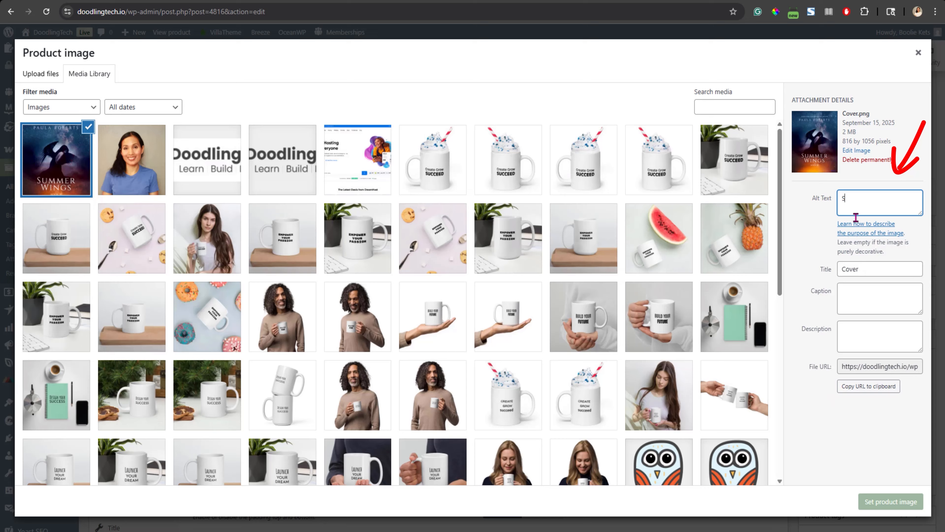
type("ummer Wings Cover")
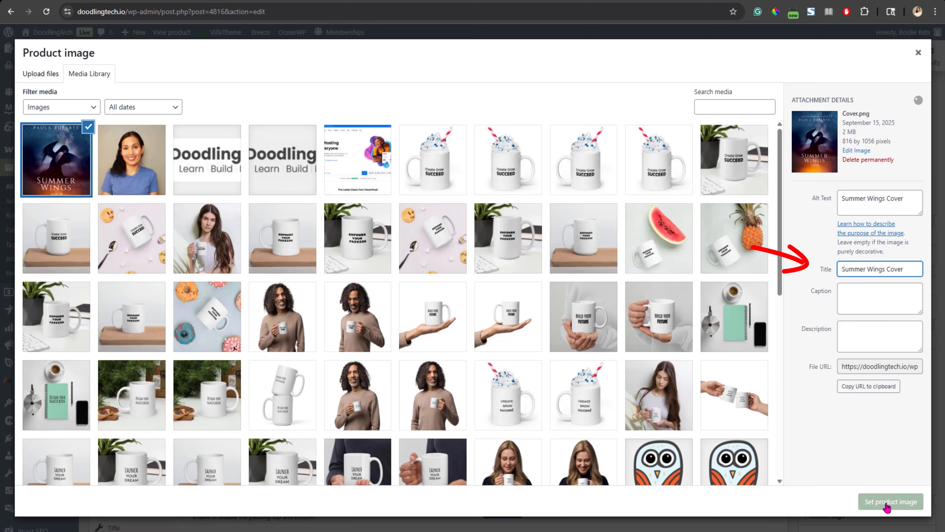
left_click(888, 503)
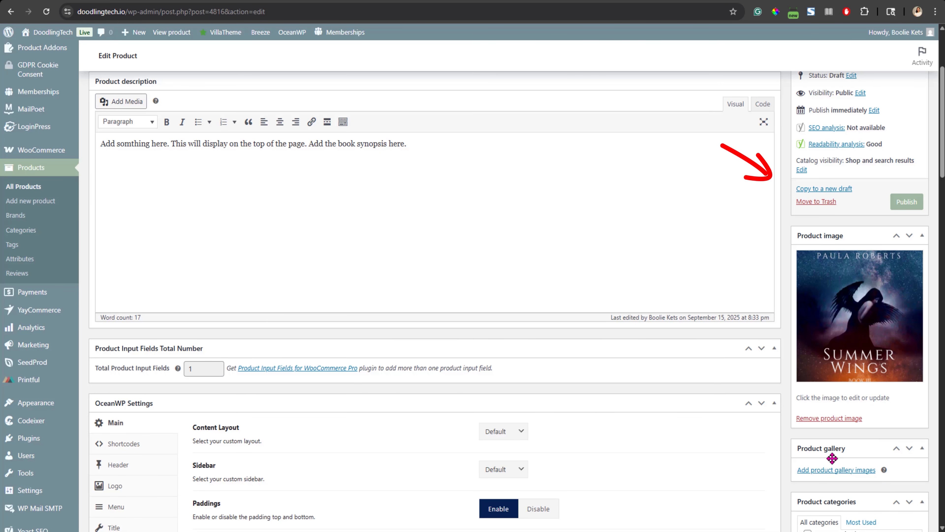
Add three book page photos to the product gallery
scroll(801, 378, "down", 3)
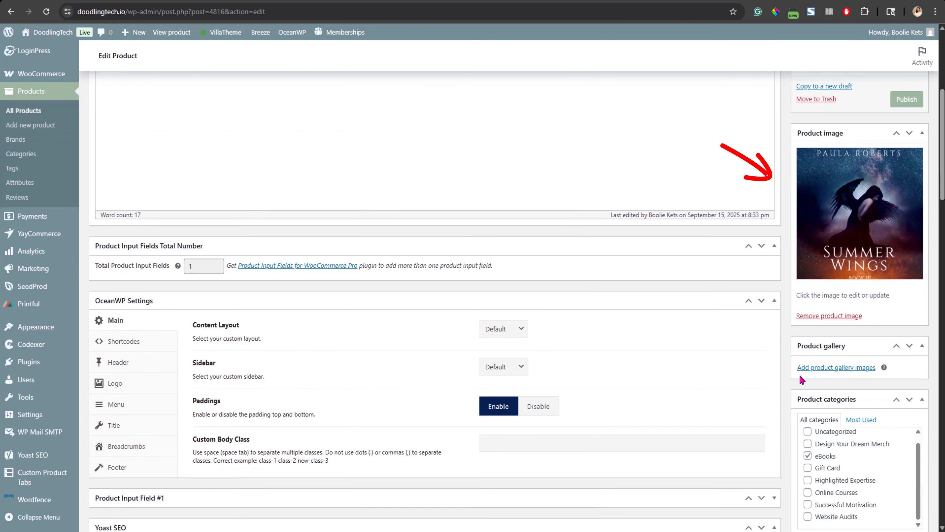
left_click(843, 369)
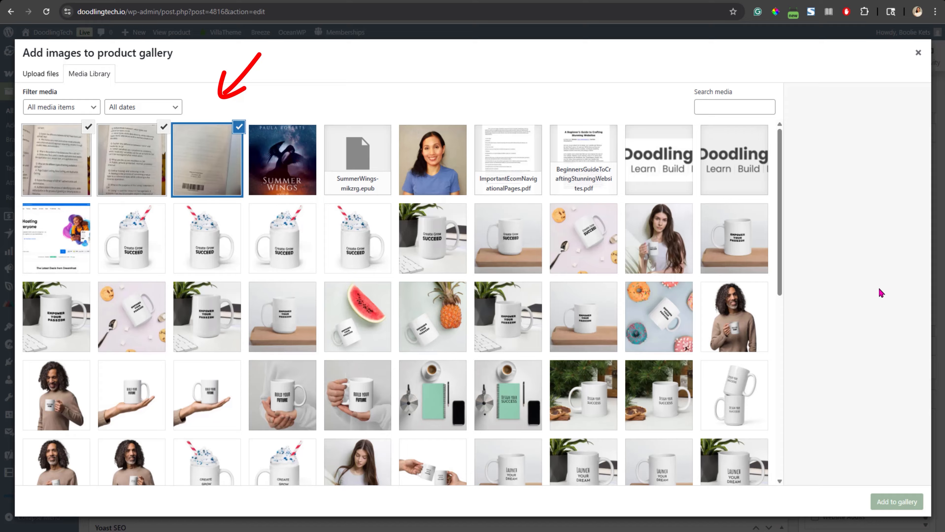
left_click(890, 503)
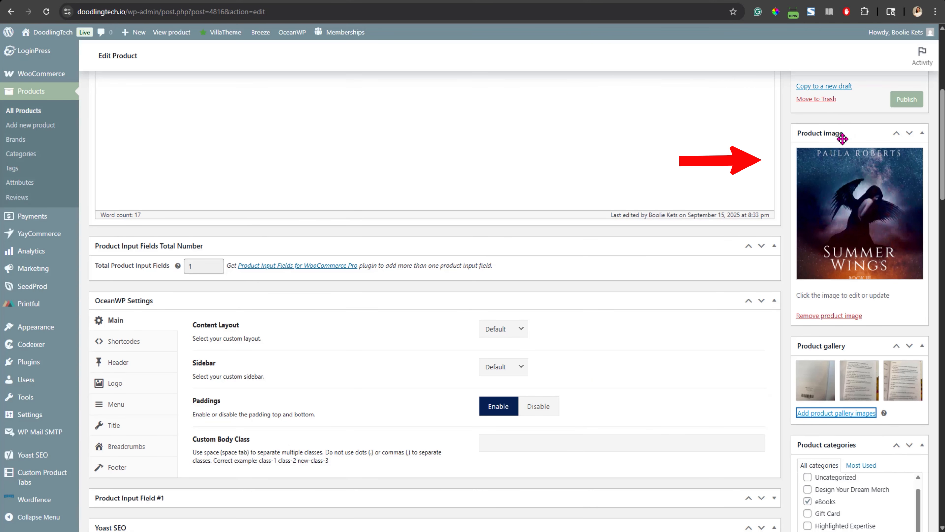
Preview the Summer Wings product page and review its images and description, then close the preview
scroll(856, 224, "up", 5)
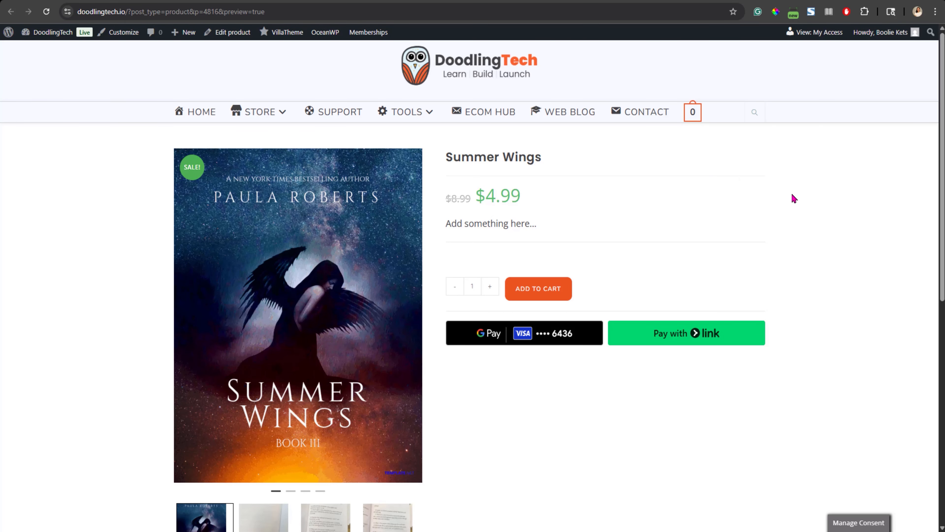
scroll(837, 220, "down", 6)
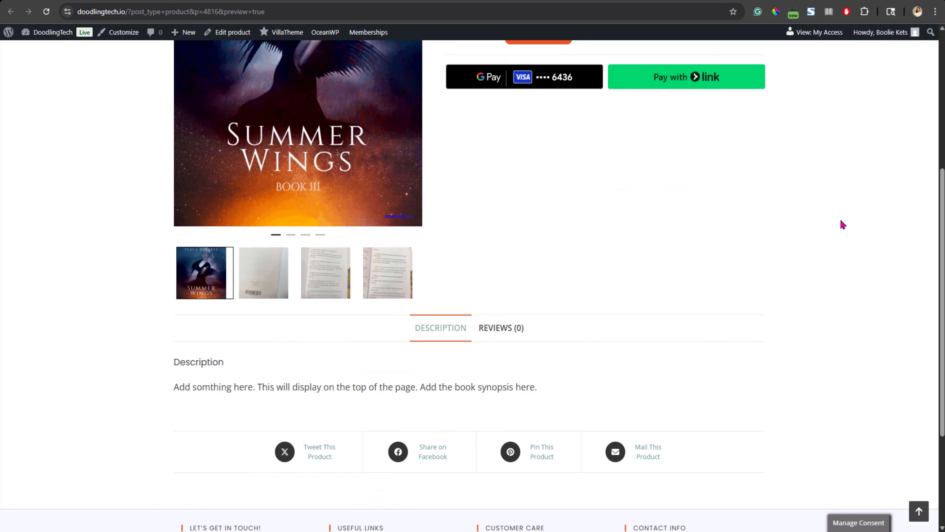
scroll(842, 225, "down", 1)
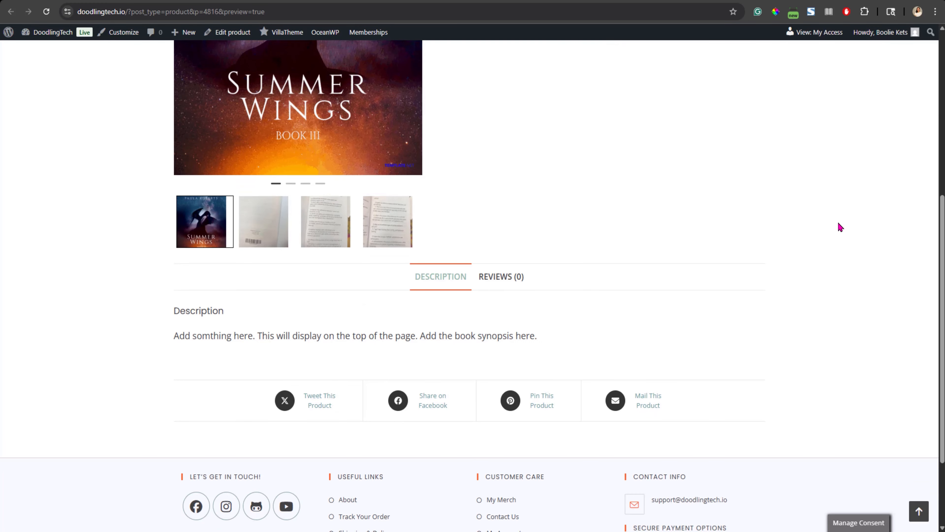
scroll(840, 228, "up", 7)
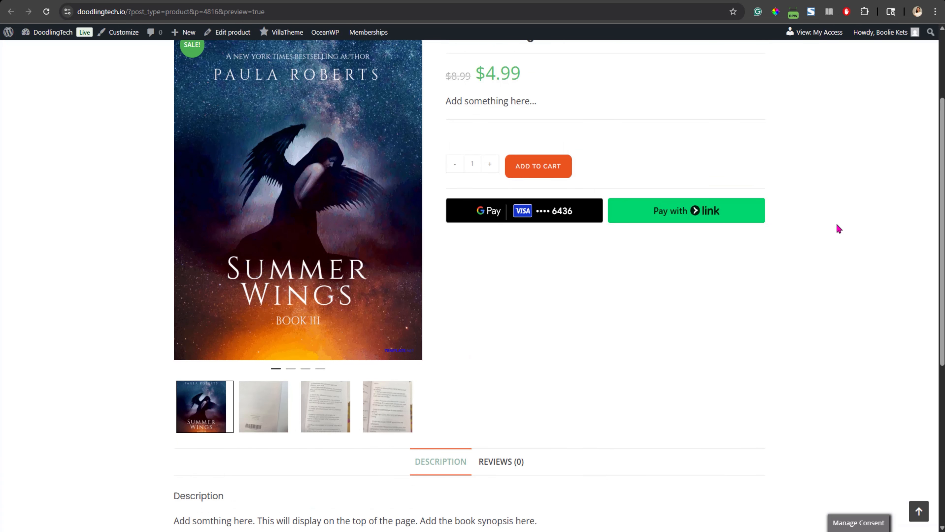
key("ctrl+w")
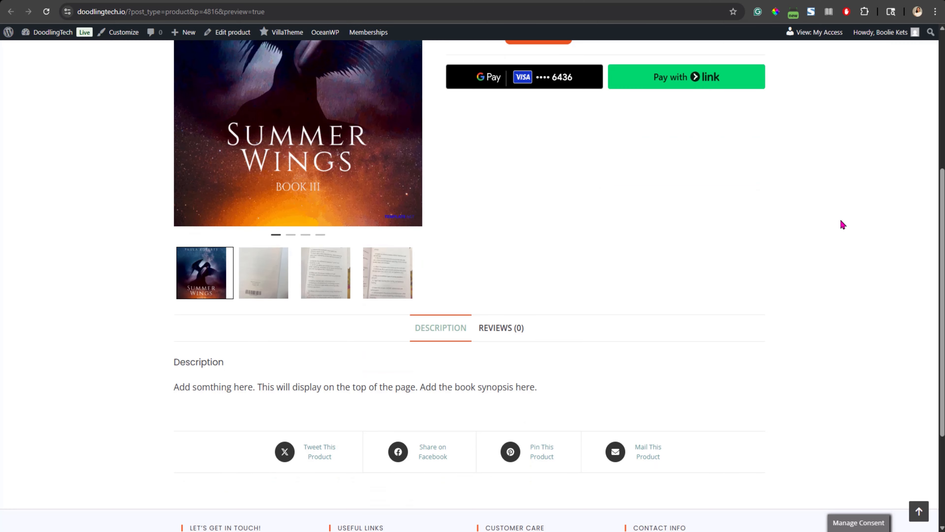
Buy the Summer Wings book through checkout and review the order confirmation's downloads
scroll(839, 222, "down", 3)
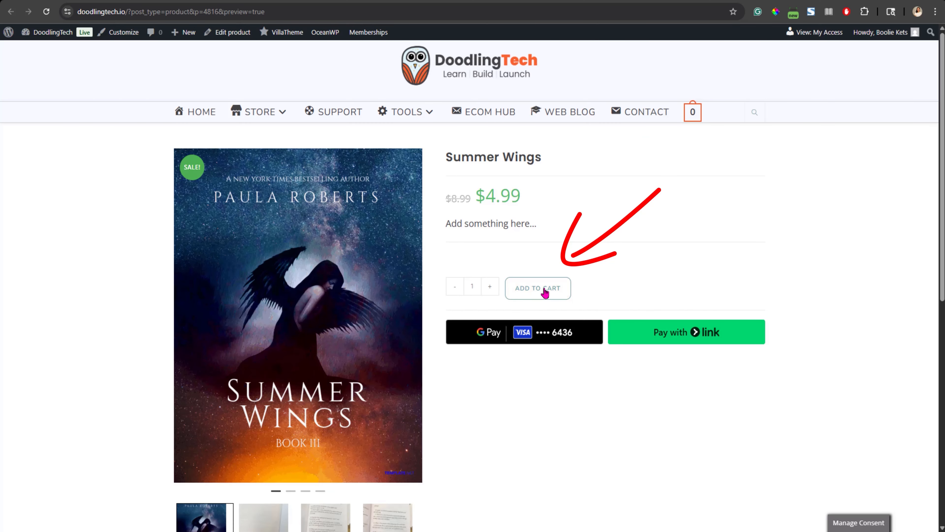
left_click(660, 471)
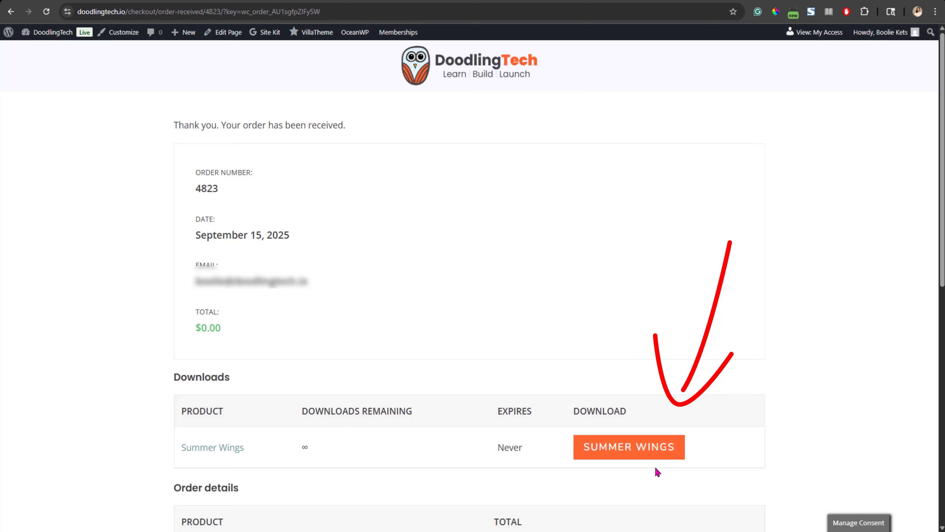
scroll(640, 395, "down", 5)
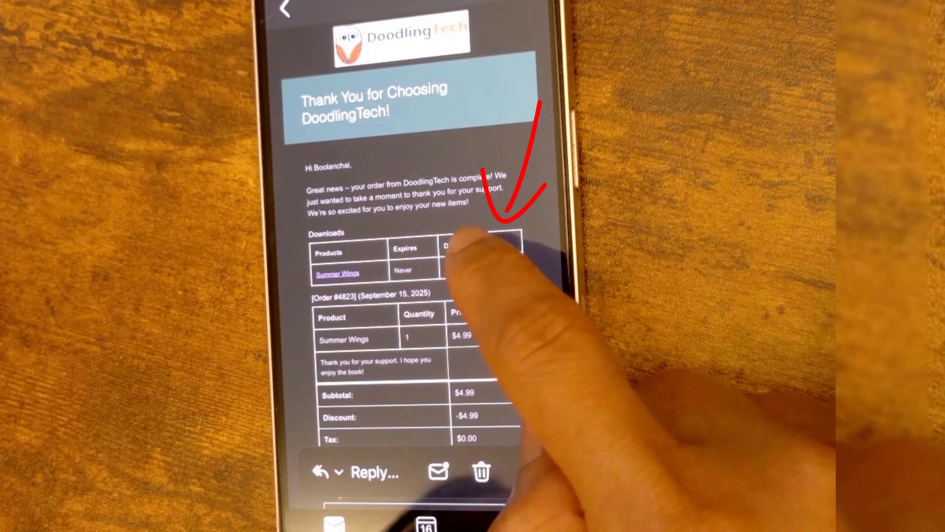
left_click(462, 267)
left_click(503, 289)
left_click(495, 352)
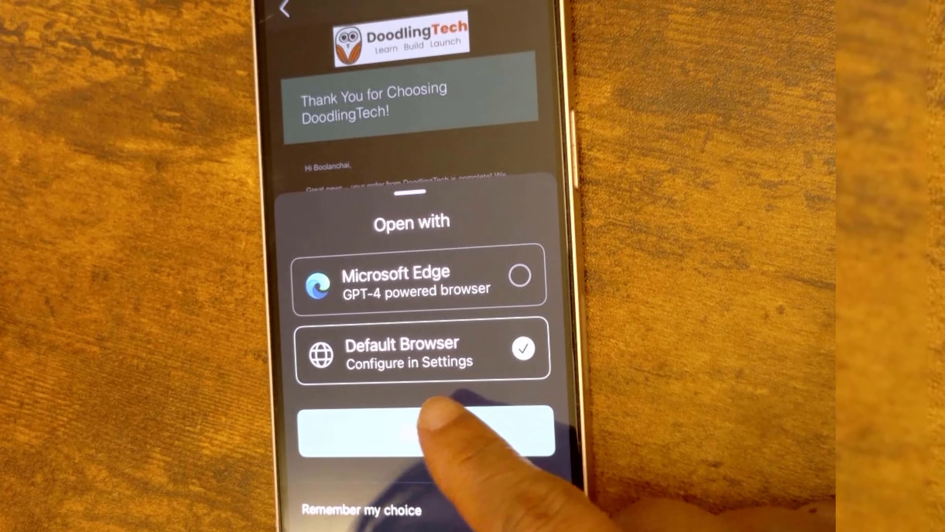
left_click(425, 432)
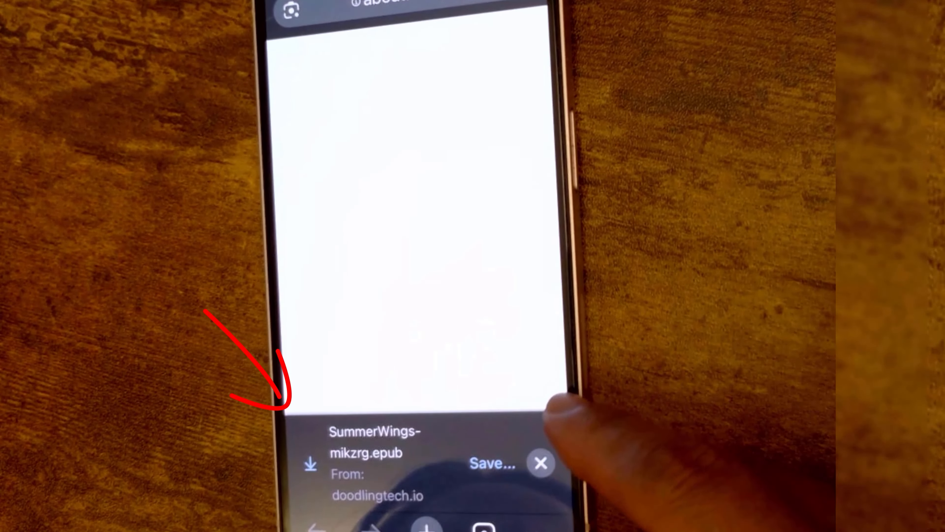
left_click(483, 462)
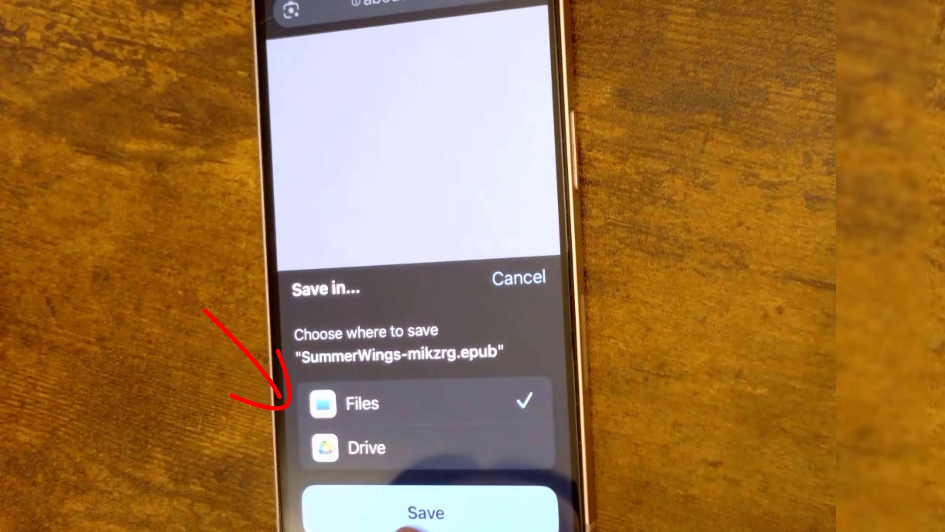
left_click(422, 509)
scroll(335, 495, "right", 5)
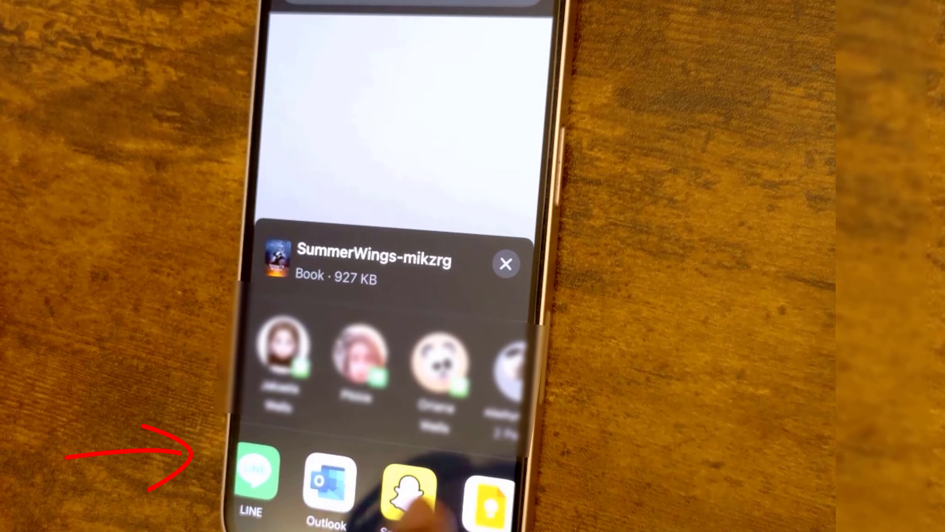
left_click(337, 484)
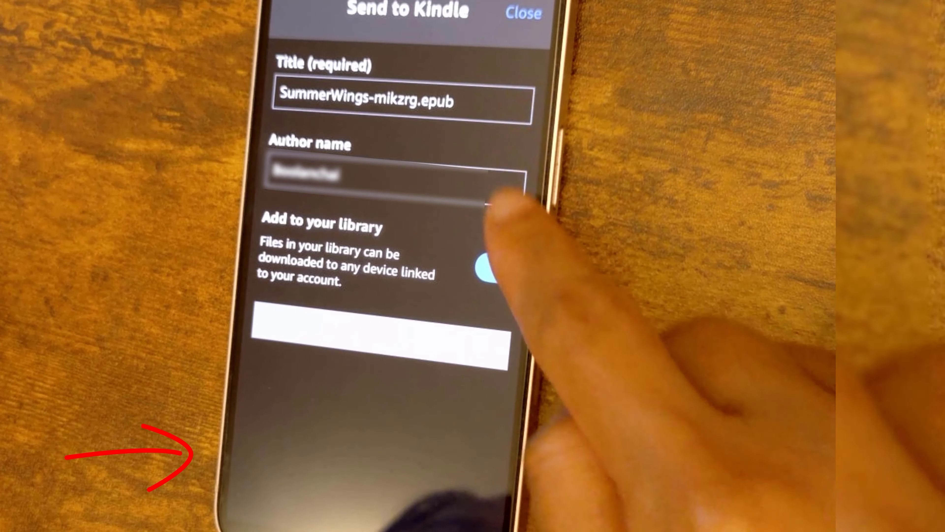
double_click(415, 99)
key("BackSpace")
key("BackSpace")
double_click(322, 96)
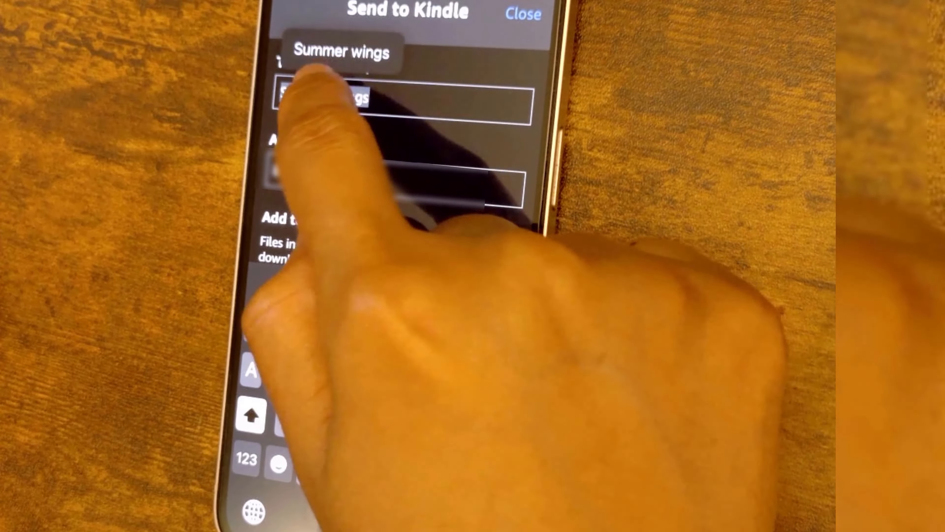
left_click(332, 97)
left_click(409, 179)
type("Paula")
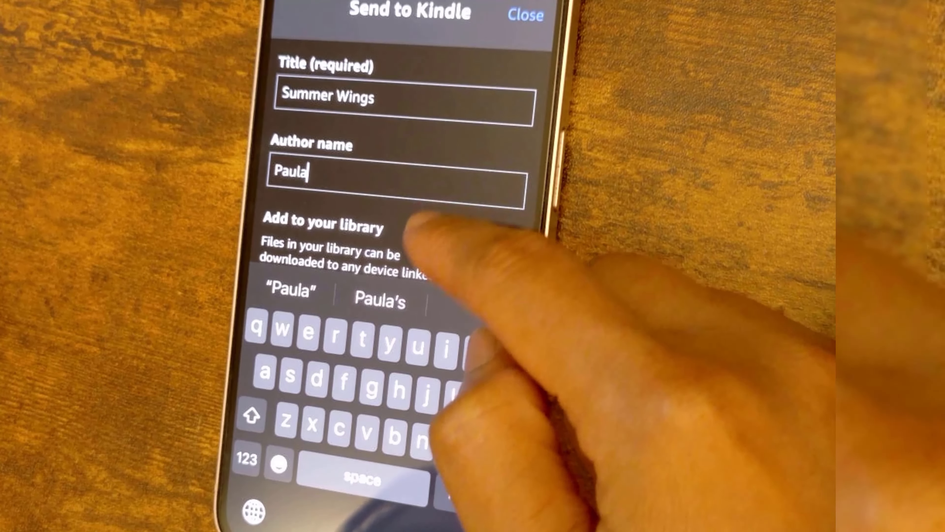
scroll(416, 223, "down", 3)
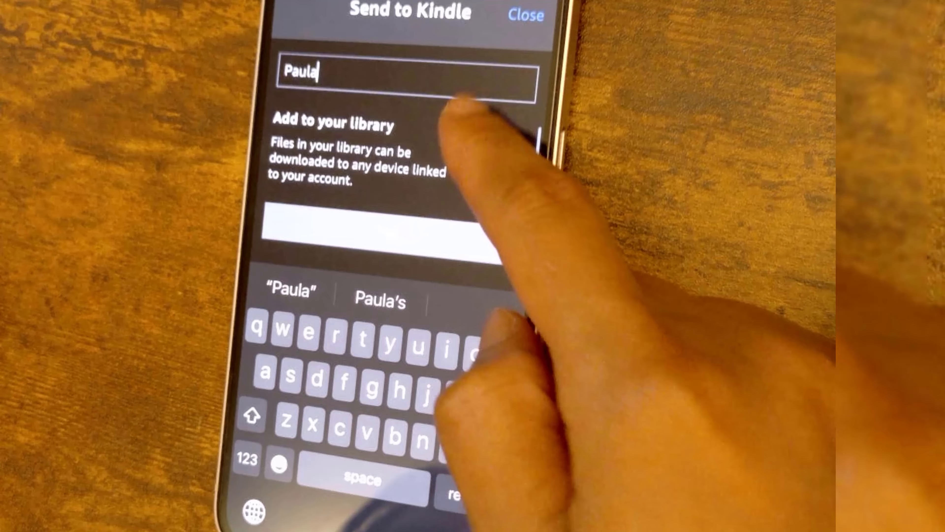
left_click(383, 230)
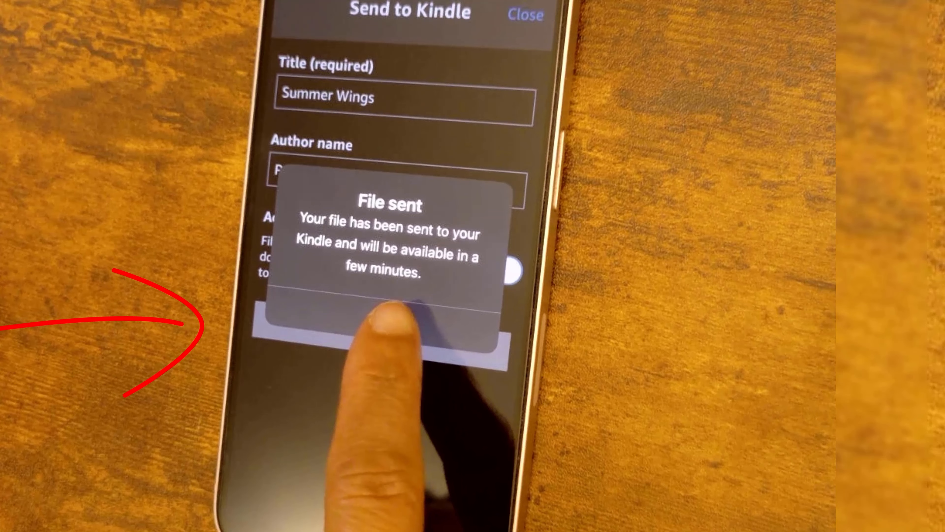
left_click(402, 315)
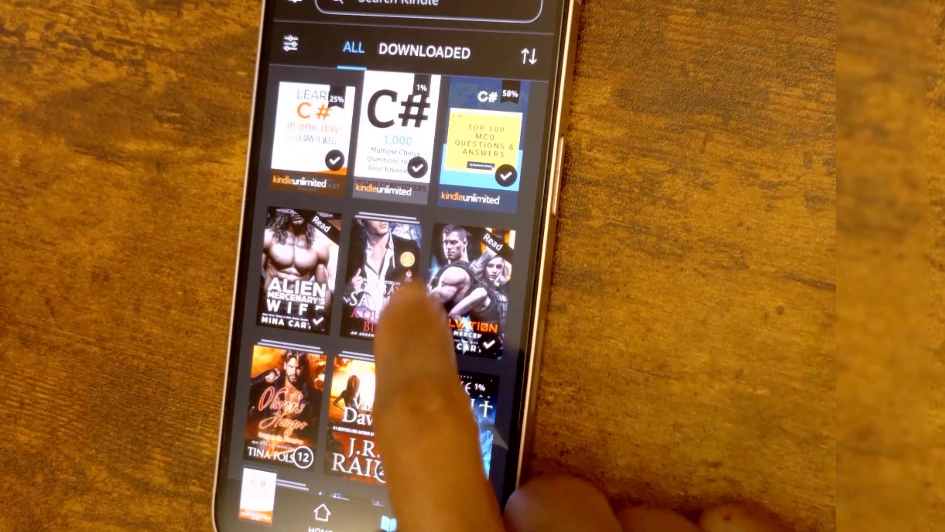
left_click_drag(403, 291, 391, 440)
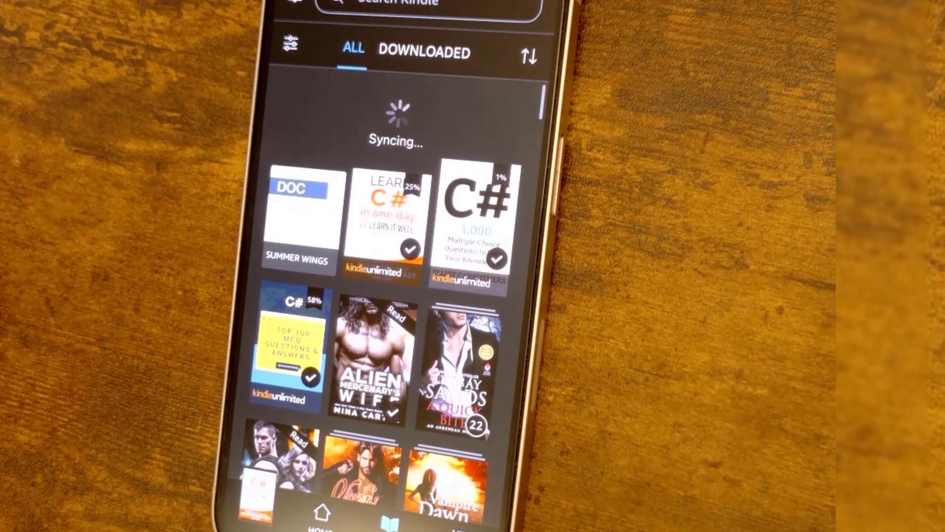